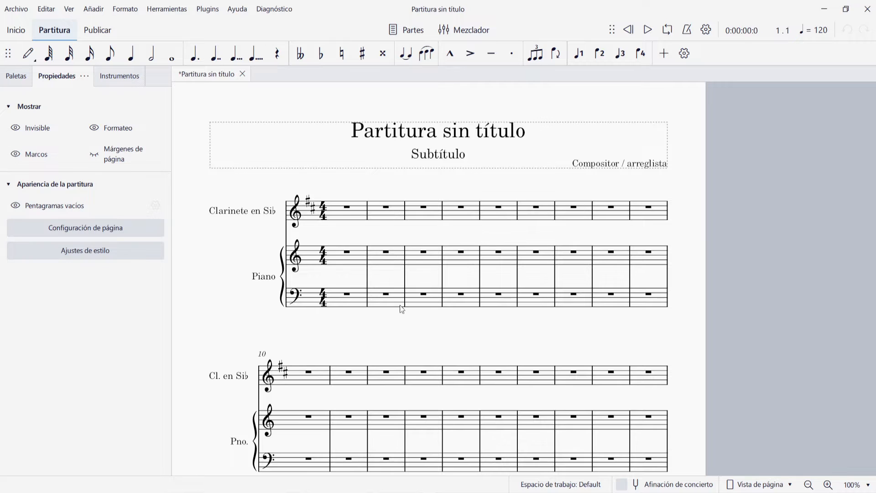
# Step: Enter eight quarter-note Gs in the piano's treble staff, filling measures 1 and 2
pyautogui.click(361, 256)
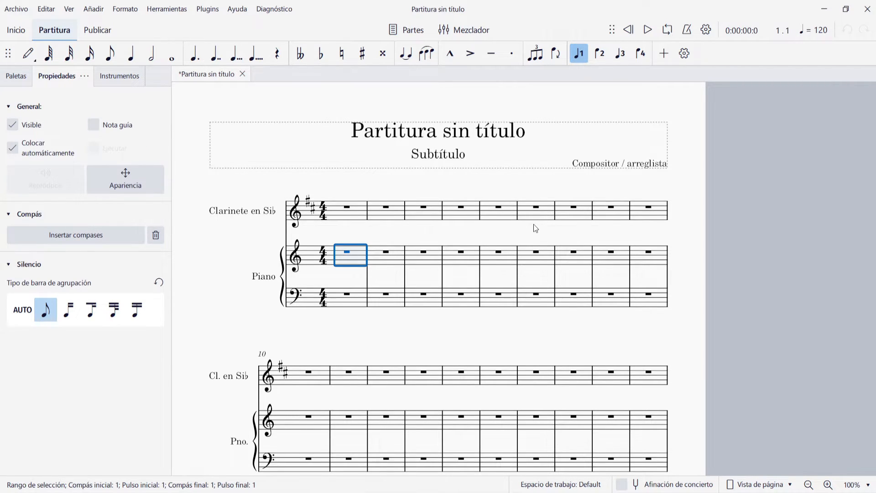
pyautogui.press('n')
pyautogui.press('g')
pyautogui.press('g')
pyautogui.press('g')
pyautogui.press('g')
pyautogui.press('g')
pyautogui.press('g')
pyautogui.press('g')
pyautogui.press('g')
pyautogui.press('Escape')
# Step: Fill measures 1 and 2 of the piano's bass staff with alternating eighth rests and eighth-note Gs
pyautogui.click(361, 298)
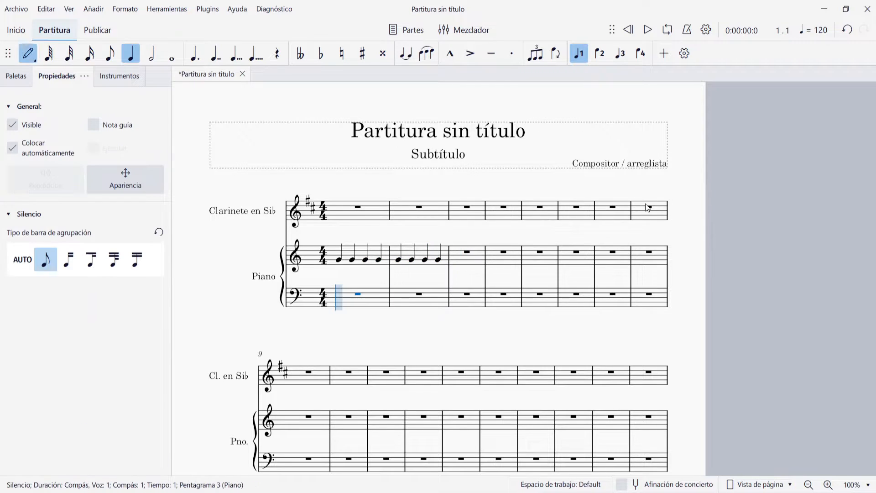
pyautogui.press('n')
pyautogui.press('4')
pyautogui.press('0')
pyautogui.press('g')
pyautogui.press('0')
pyautogui.press('g')
pyautogui.press('0')
pyautogui.press('g')
pyautogui.press('0')
pyautogui.press('g')
pyautogui.press('0')
pyautogui.press('g')
pyautogui.press('0')
pyautogui.press('g')
pyautogui.press('0')
pyautogui.press('g')
# Step: Enter eight quarter-note Cs in the clarinet staff, filling measures 1 and 2
pyautogui.hotkey('ctrl', 'Home')
pyautogui.press('5')
pyautogui.press('c')
pyautogui.press('c')
pyautogui.press('c')
pyautogui.press('c')
pyautogui.press('c')
pyautogui.press('c')
pyautogui.press('c')
pyautogui.press('c')
pyautogui.press('Escape')
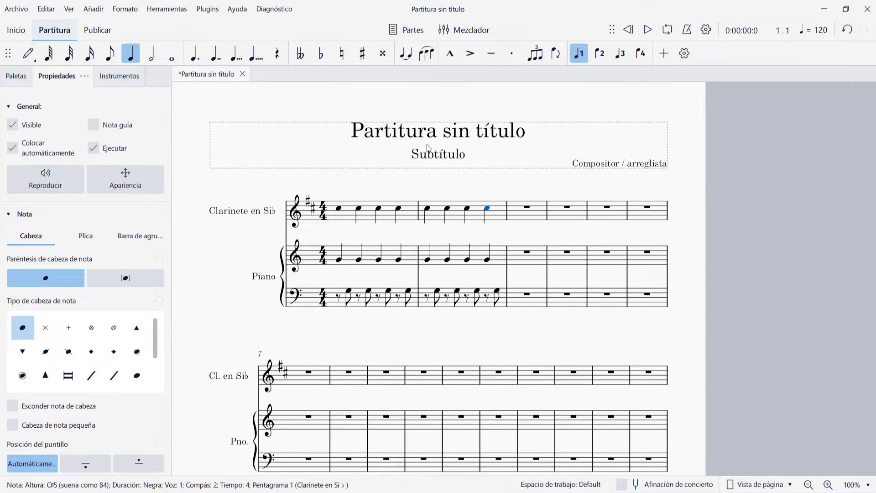
# Step: Copy the first two measures of all staves and paste them into measures 3–4 and 5–6
pyautogui.click(410, 208)
pyautogui.keyDown('shift'); pyautogui.click(502, 299); pyautogui.keyUp('shift')
pyautogui.hotkey('ctrl', 'c')
pyautogui.click(529, 211)
pyautogui.hotkey('ctrl', 'v')
pyautogui.click(451, 367)
pyautogui.hotkey('ctrl', 'v')
pyautogui.press('Escape')
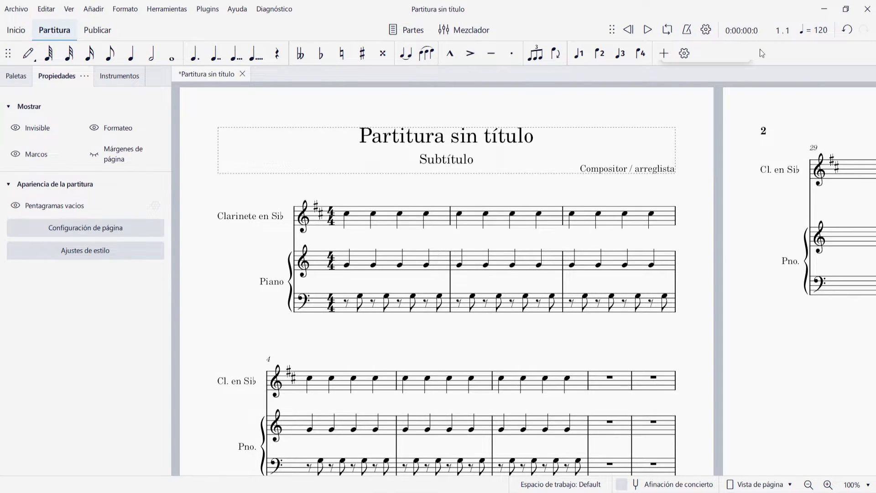
# Step: Play the score from the start, turn off automatic score scrolling, and play again from an empty clarinet measure
pyautogui.click(648, 30)
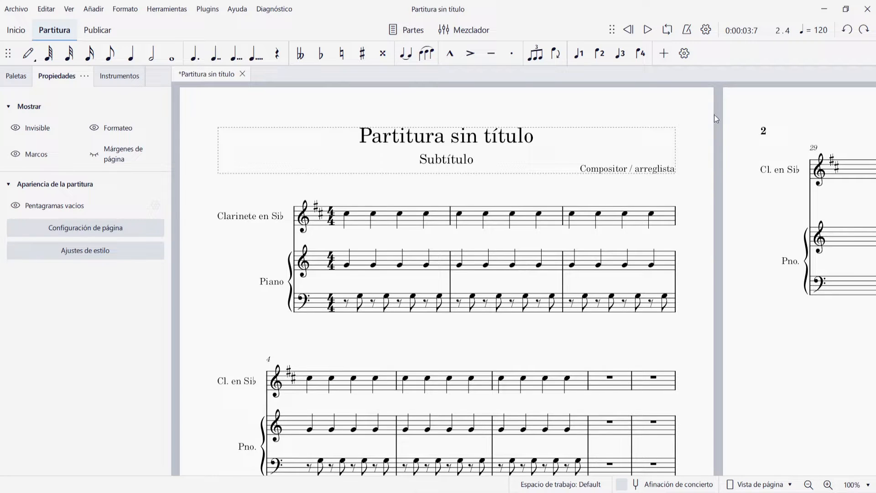
pyautogui.click(707, 30)
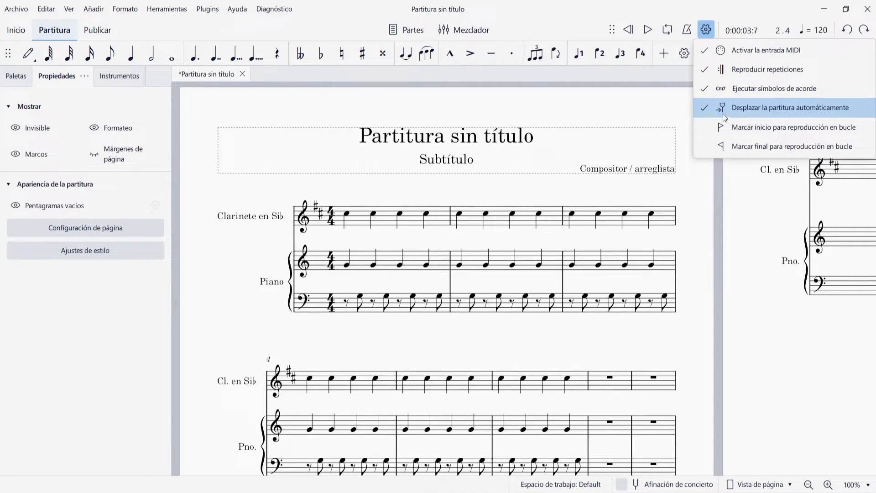
pyautogui.click(747, 109)
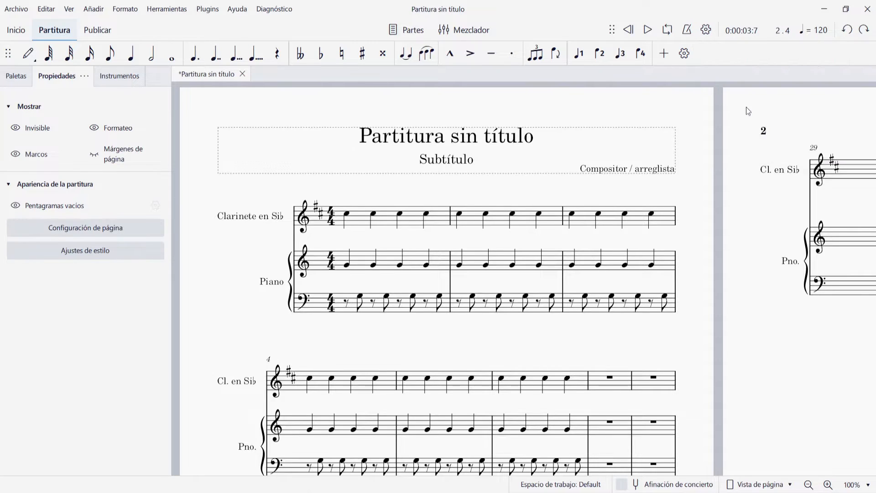
pyautogui.click(666, 386)
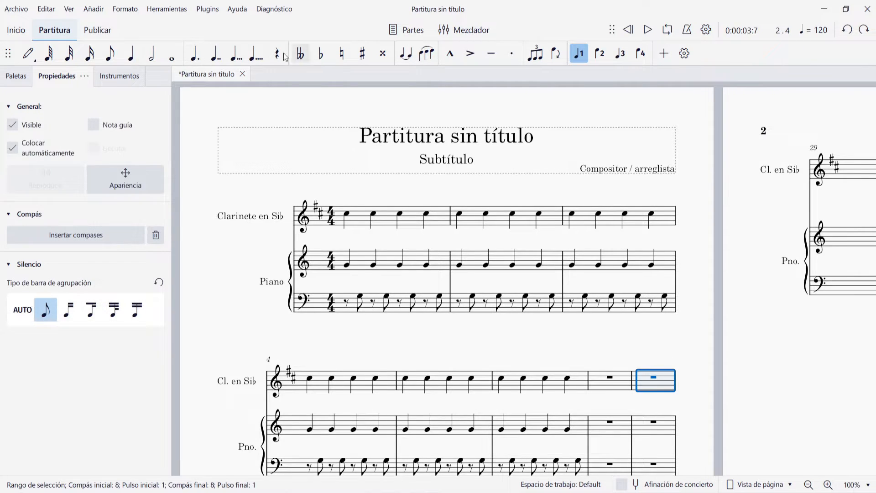
pyautogui.click(647, 30)
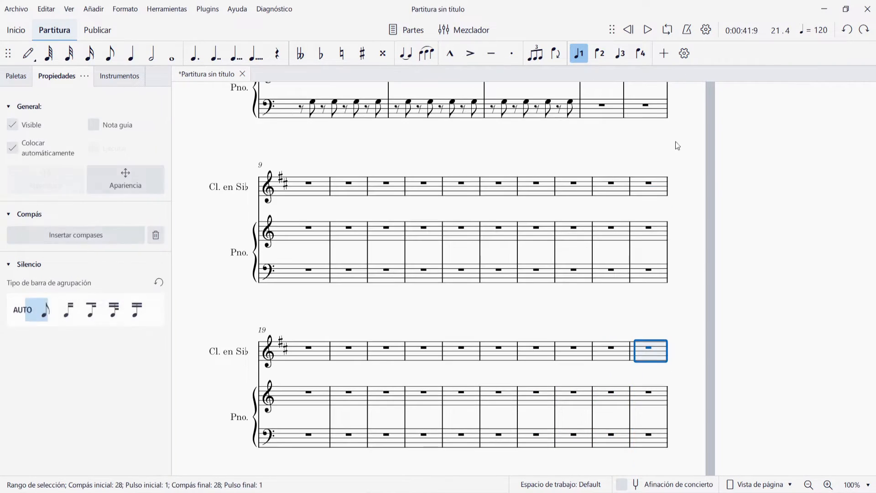
# Step: Turn automatic score scrolling back on and play the score from the selected measure
pyautogui.click(705, 30)
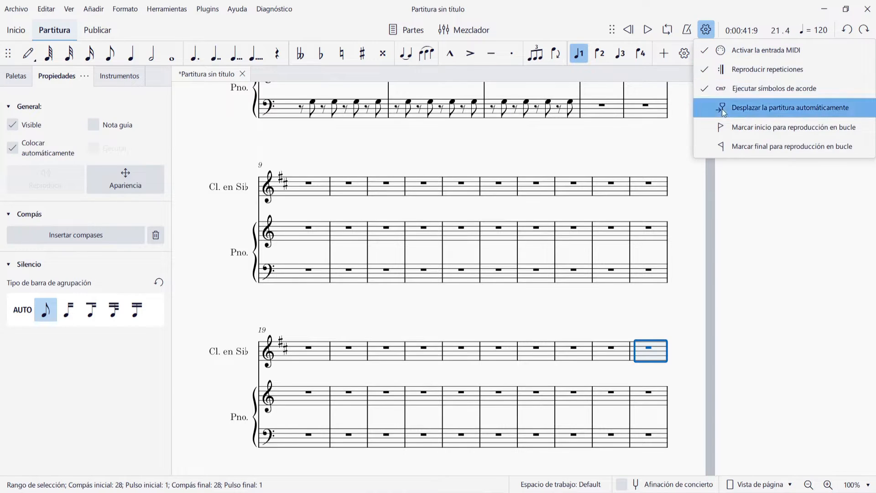
pyautogui.click(776, 105)
pyautogui.press('space')
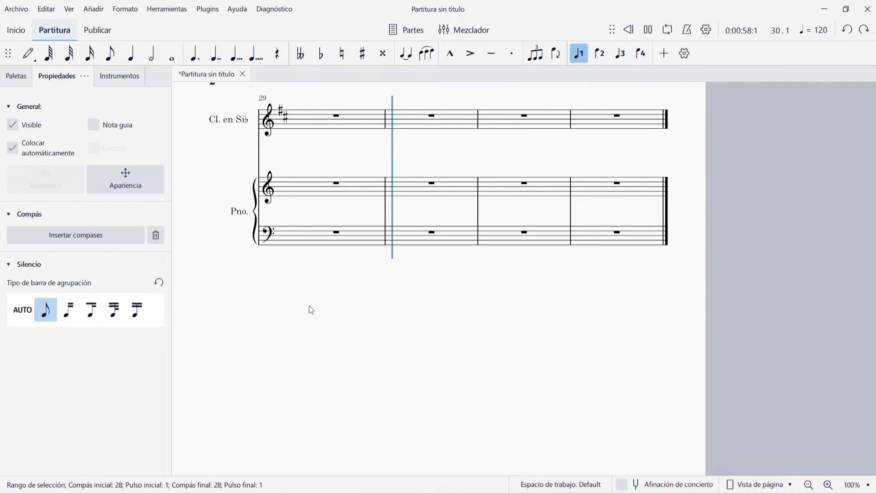
# Step: Set the loop playback start at the second clarinet note of measure 1
pyautogui.click(705, 32)
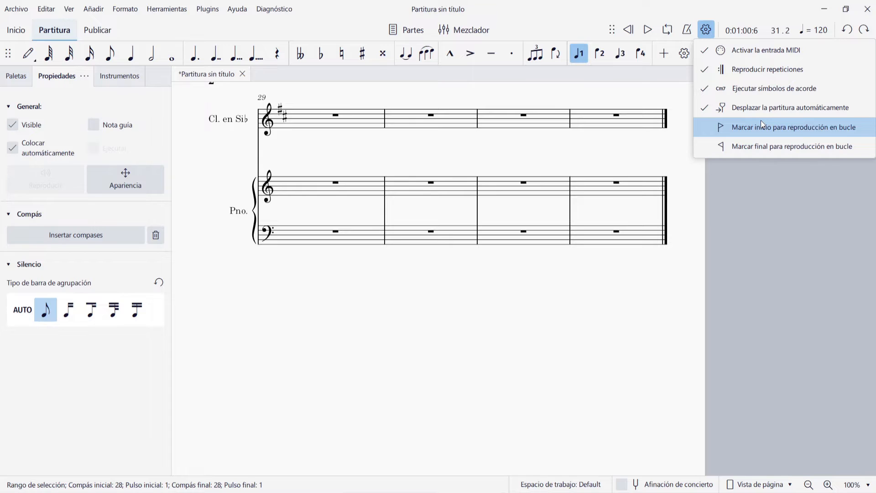
pyautogui.moveTo(251, 284); pyautogui.dragTo(662, 366)
pyautogui.moveTo(570, 324); pyautogui.dragTo(677, 279)
pyautogui.click(335, 208)
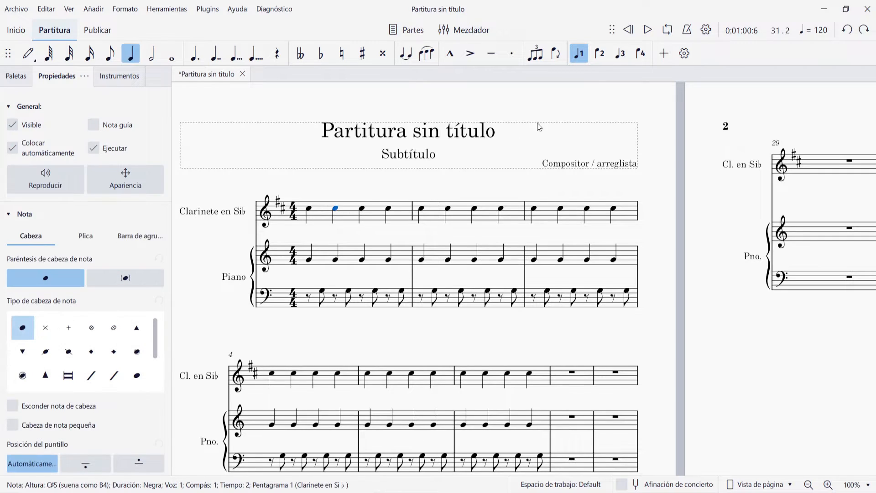
pyautogui.click(706, 30)
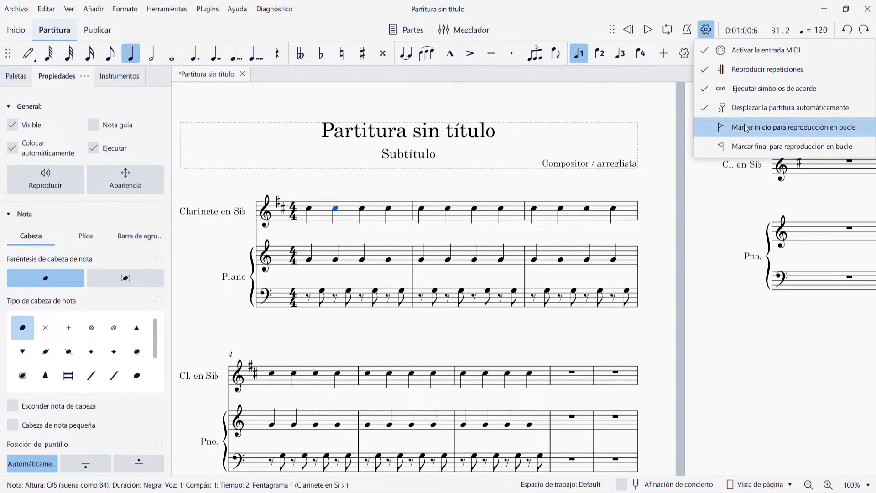
pyautogui.click(802, 128)
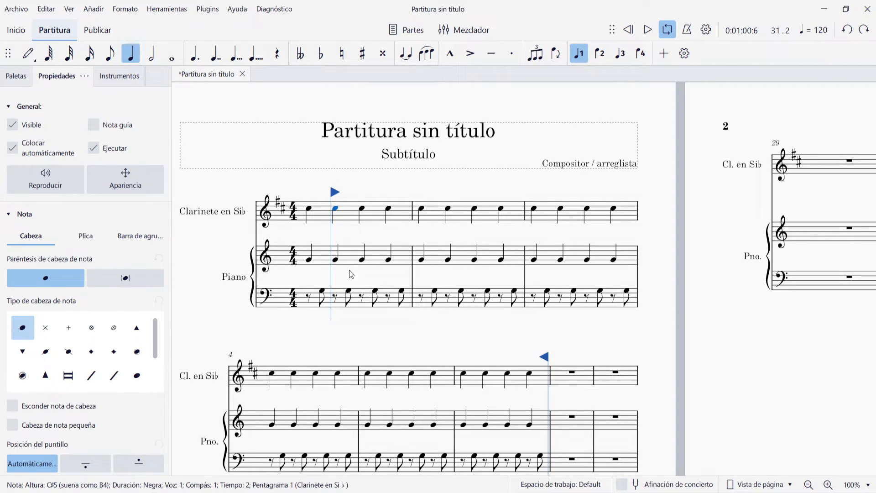
# Step: Set the loop playback end at the third clarinet note of measure 2
pyautogui.click(474, 211)
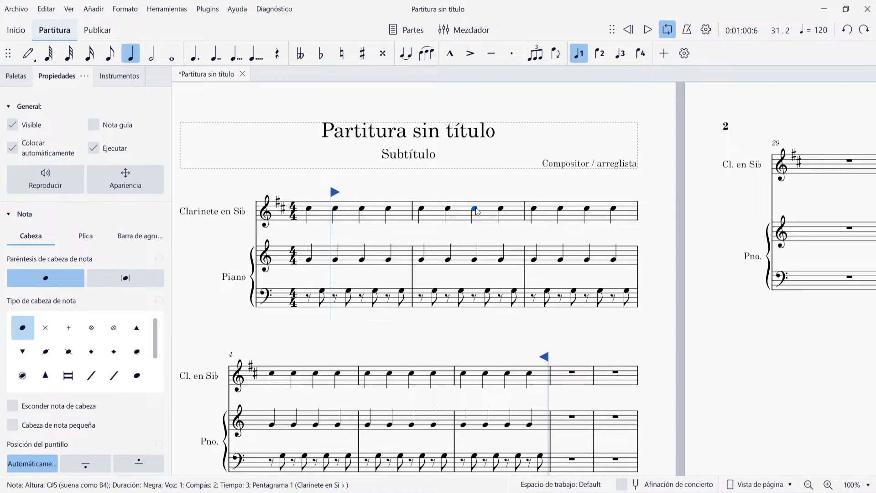
pyautogui.click(712, 36)
pyautogui.click(766, 146)
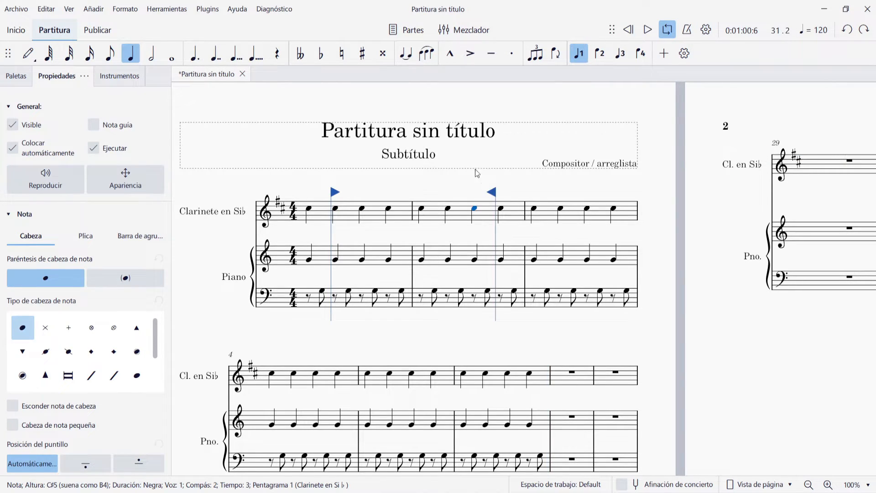
# Step: Play the looped passage, stop it, and turn off loop playback
pyautogui.click(647, 30)
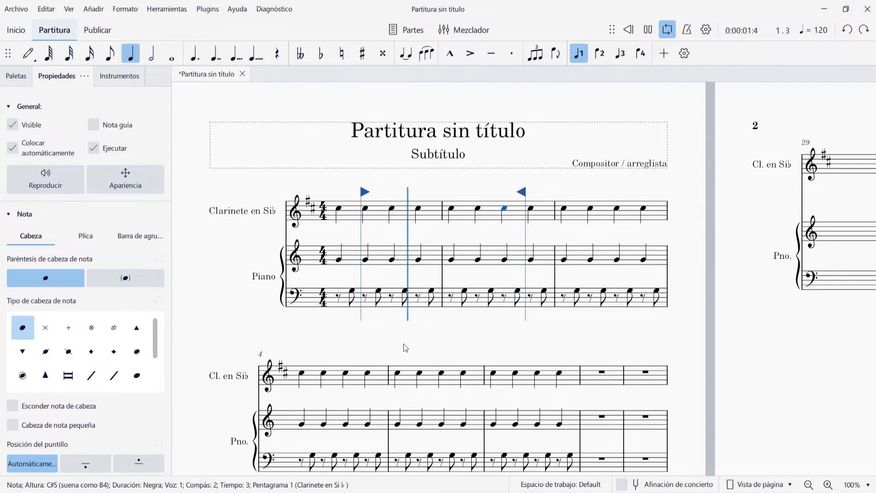
pyautogui.click(647, 30)
pyautogui.click(668, 30)
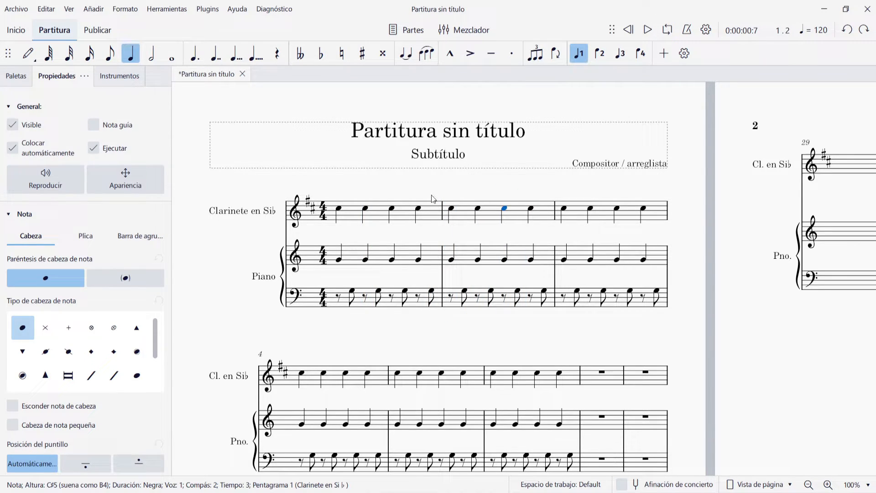
pyautogui.press('Escape')
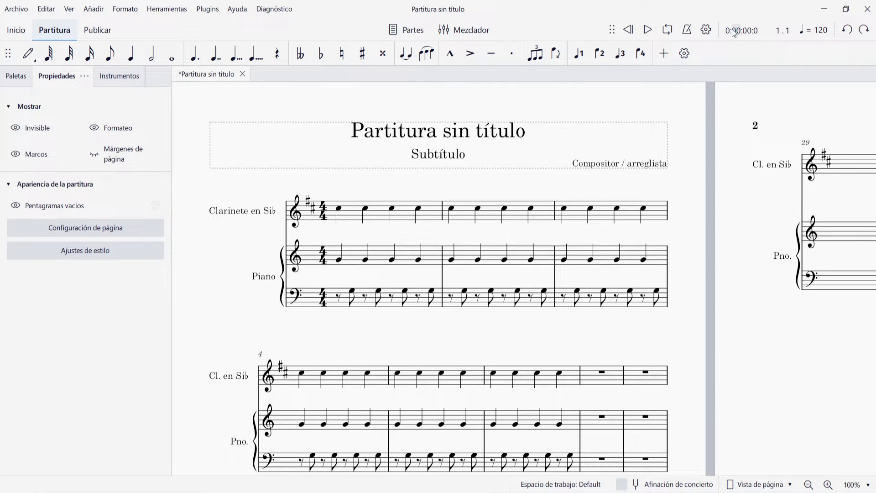
# Step: Play the opening measures twice, rewinding to the beginning in between, and watch the time and measure counters
pyautogui.click(648, 29)
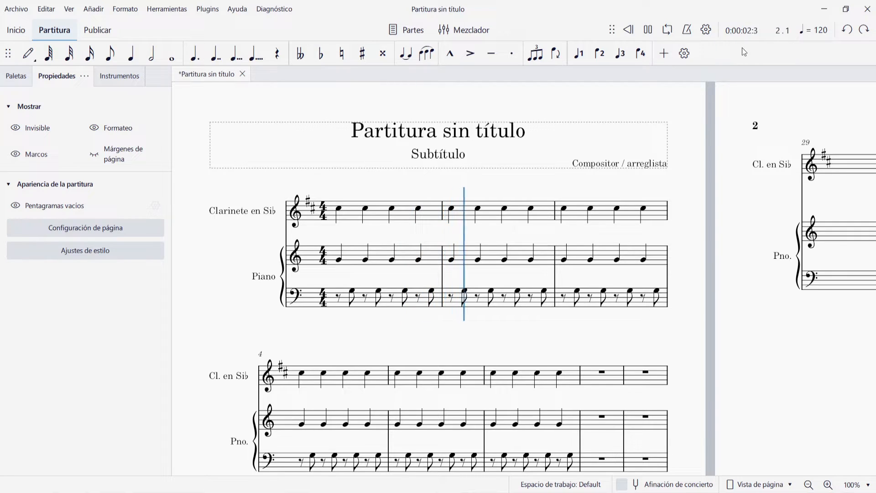
pyautogui.press('space')
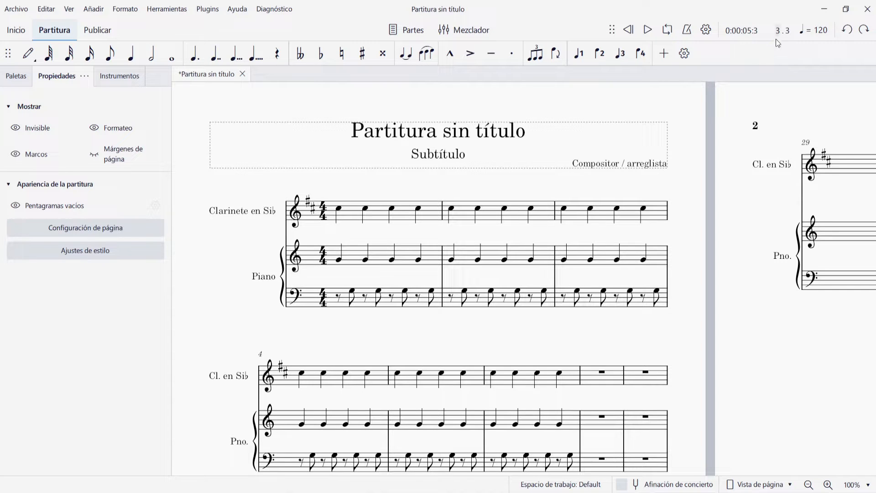
pyautogui.click(628, 29)
pyautogui.click(647, 29)
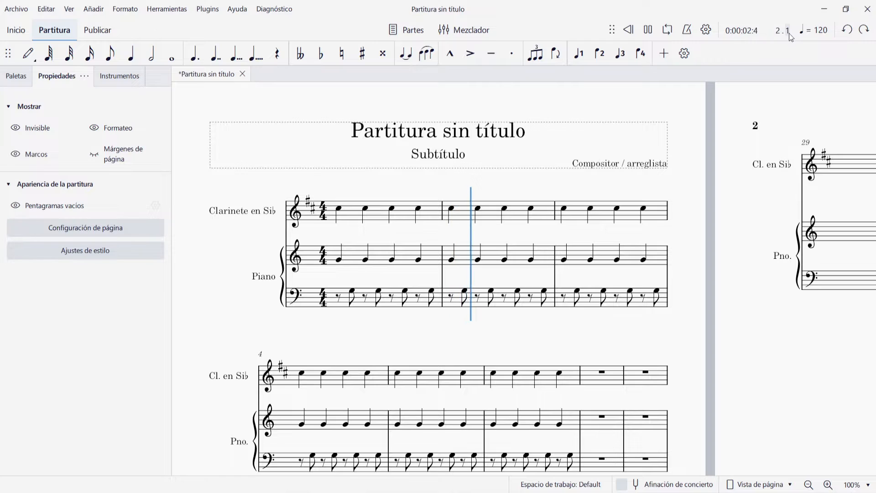
pyautogui.press('space')
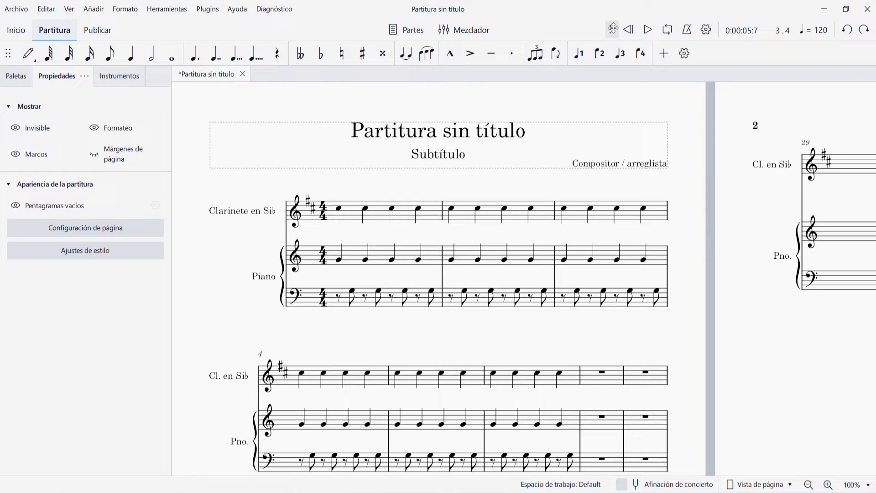
# Step: Undock the playback controls over the score and move the playback position to 0:00:15:0
pyautogui.moveTo(614, 30); pyautogui.dragTo(574, 129)
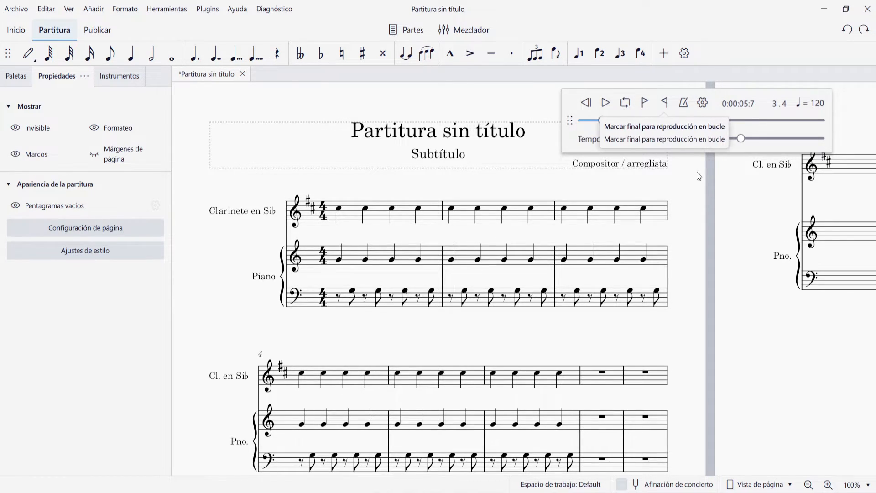
pyautogui.click(601, 120)
pyautogui.moveTo(602, 120); pyautogui.dragTo(637, 122)
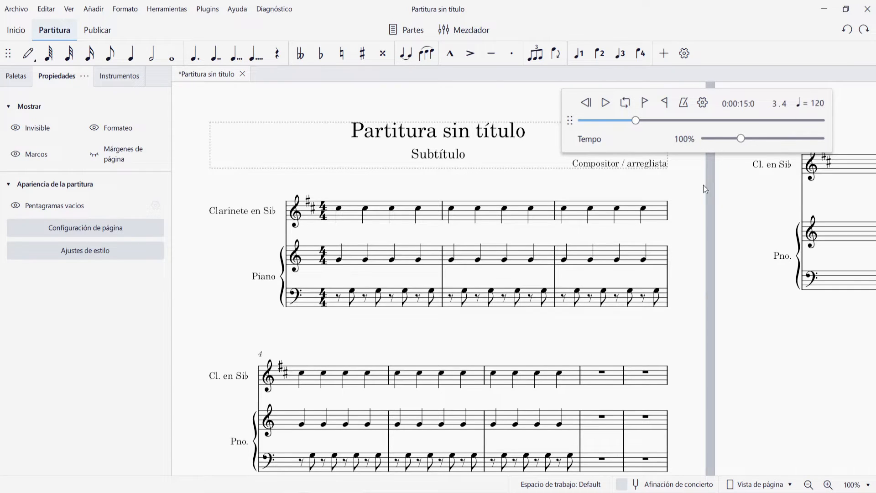
# Step: Raise the playback tempo to 180% and play the score briefly at that speed
pyautogui.moveTo(742, 142); pyautogui.dragTo(763, 146)
pyautogui.moveTo(762, 145); pyautogui.dragTo(774, 145)
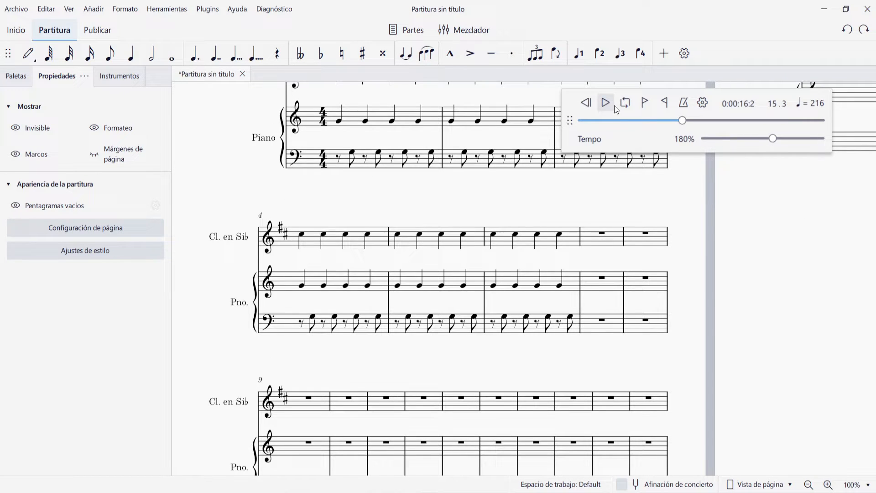
pyautogui.click(607, 104)
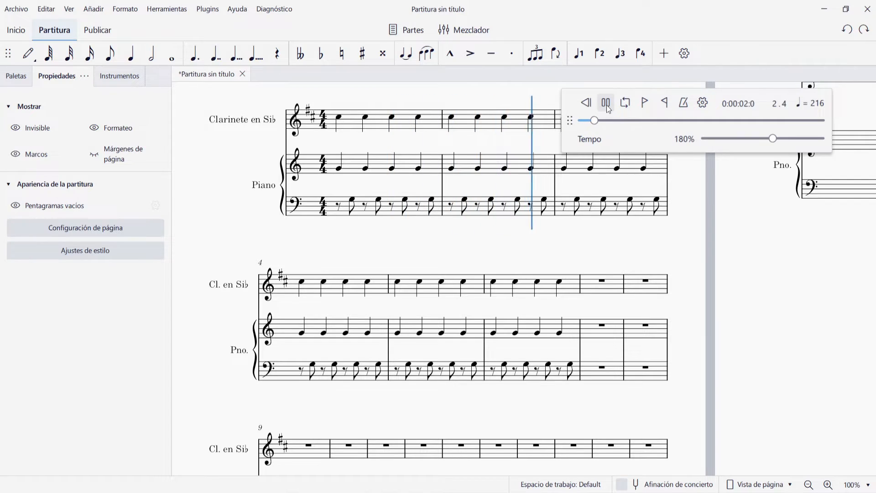
pyautogui.click(607, 105)
# Step: Reset the playback tempo to 100% and dock the playback controls back in their original place
pyautogui.scroll(2, 667, 186)
pyautogui.doubleClick(681, 139)
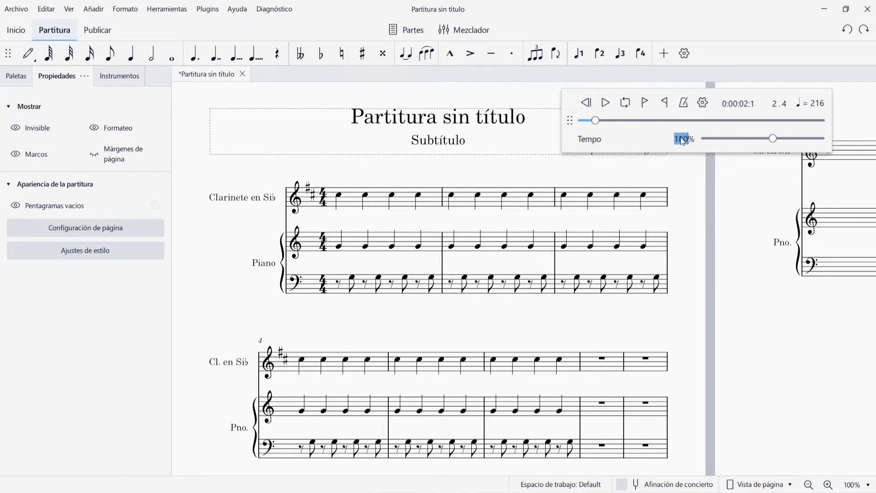
pyautogui.write('100')
pyautogui.press('Return')
pyautogui.moveTo(570, 120); pyautogui.dragTo(645, 31)
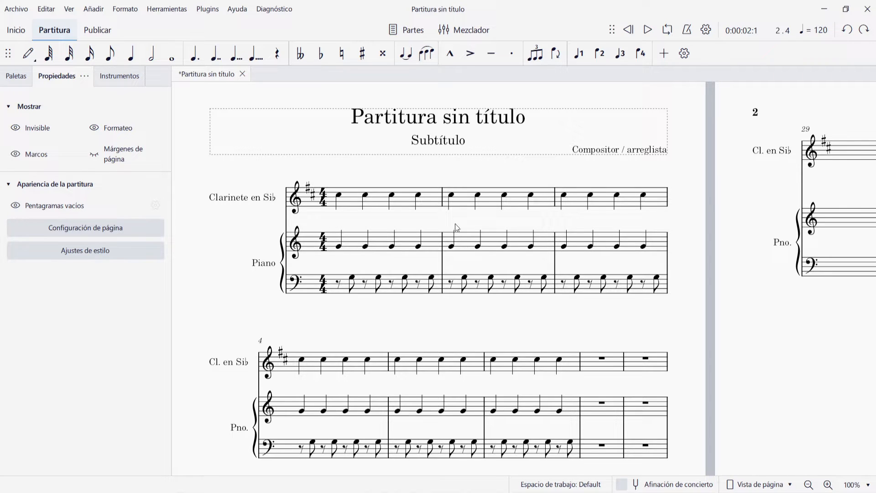
# Step: Play the score from the first clarinet note of measure 2 and pause it
pyautogui.click(452, 196)
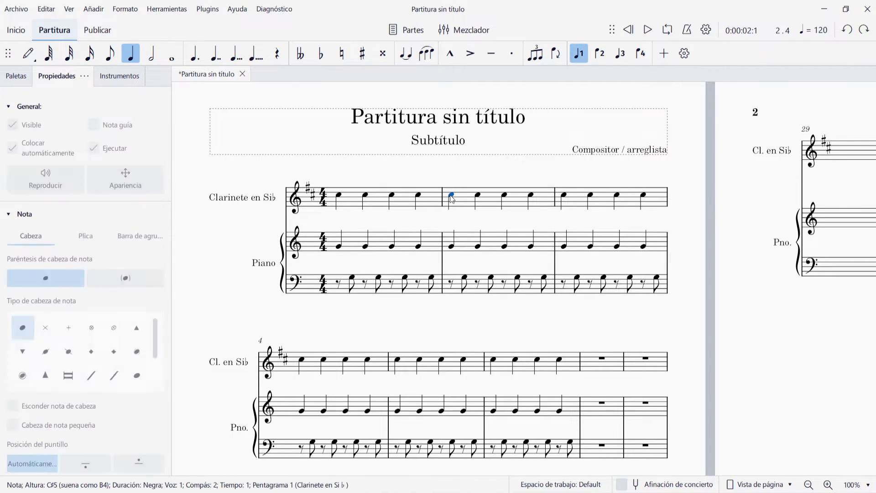
pyautogui.click(648, 30)
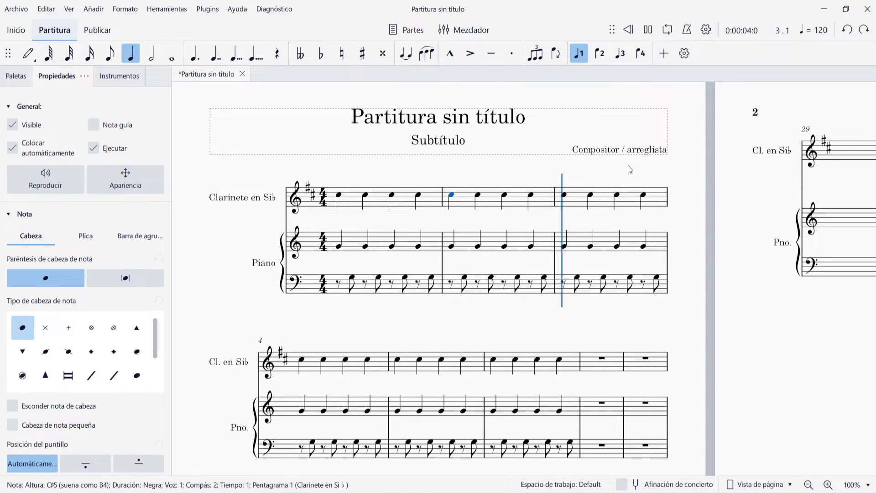
pyautogui.click(648, 31)
# Step: Select the whole second measure of the clarinet staff and play the score from there
pyautogui.click(461, 167)
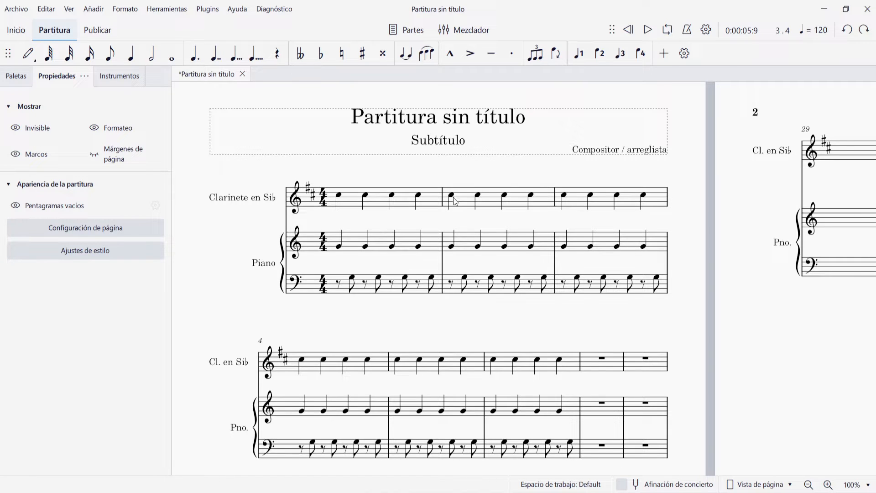
pyautogui.click(466, 206)
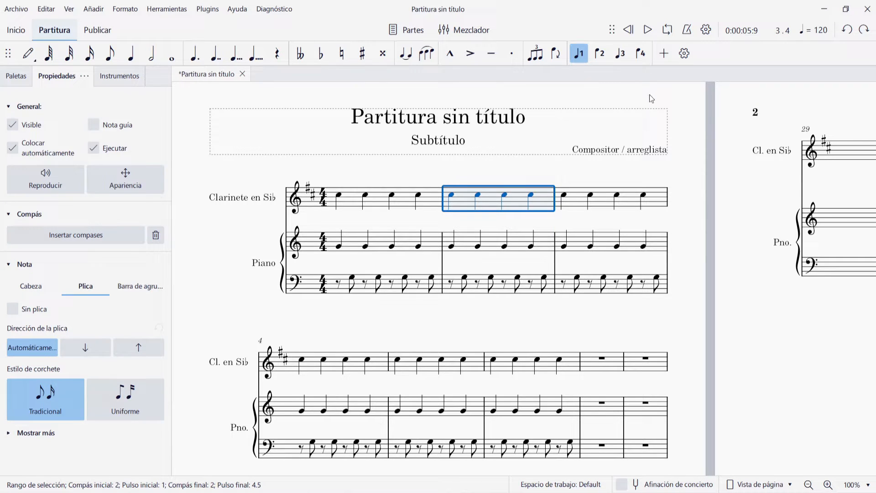
pyautogui.click(647, 30)
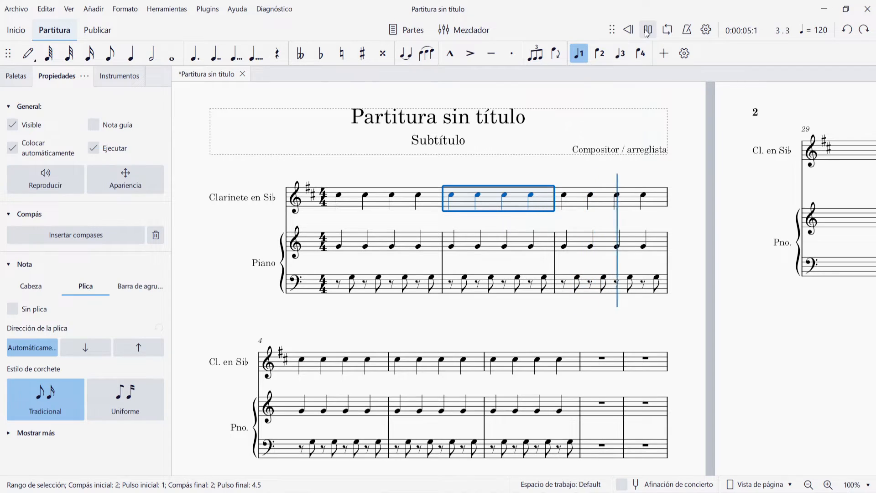
# Step: Pause the playback and clear the selection of measure 2 in the clarinet staff
pyautogui.click(647, 30)
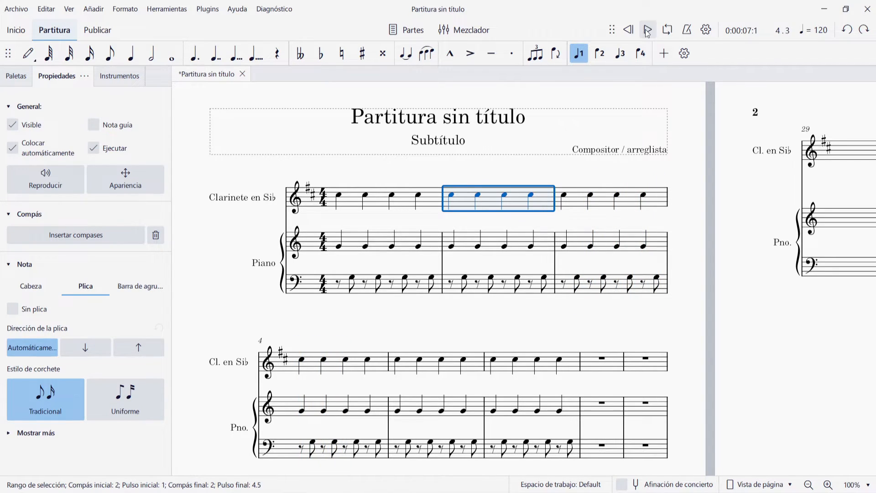
pyautogui.click(664, 177)
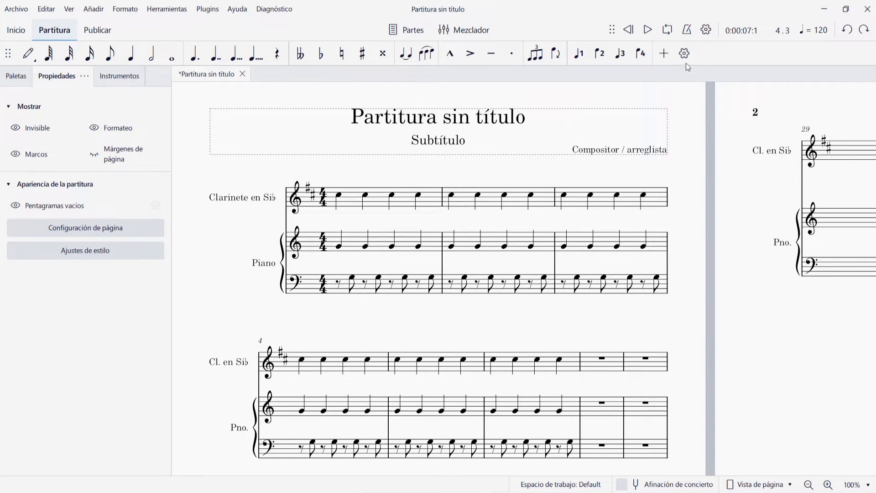
# Step: Turn on the metronome, then play the score from the beginning and pause it
pyautogui.click(687, 30)
pyautogui.click(634, 31)
pyautogui.click(648, 30)
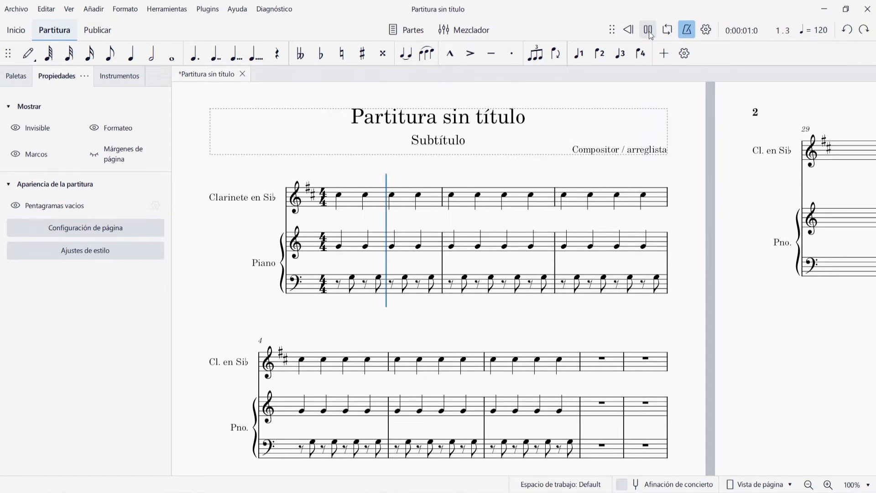
pyautogui.click(648, 30)
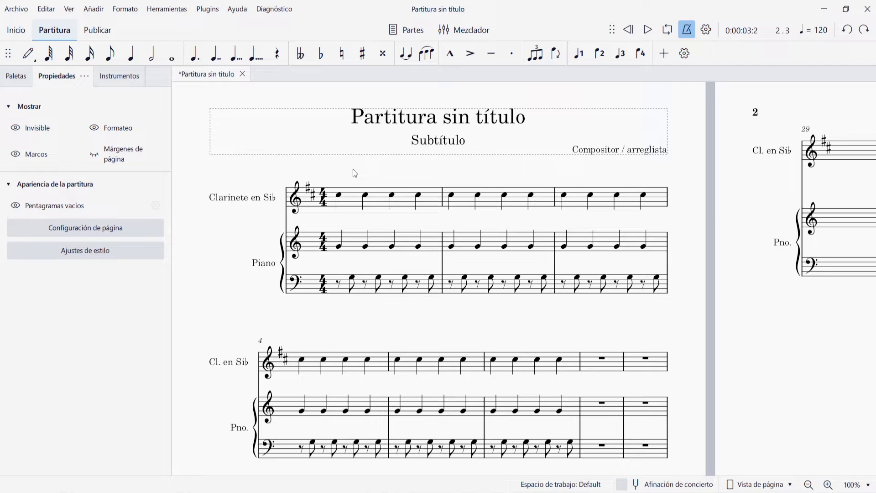
# Step: Add a system break after measure 6
pyautogui.click(573, 365)
pyautogui.press('Return')
pyautogui.scroll(-5, 546, 307)
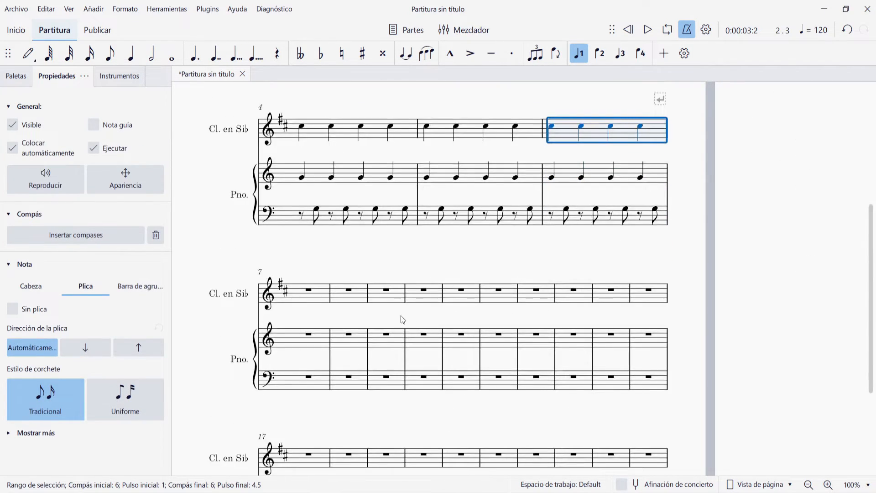
# Step: Change the time signature to 6/8 starting at measure 7
pyautogui.click(309, 292)
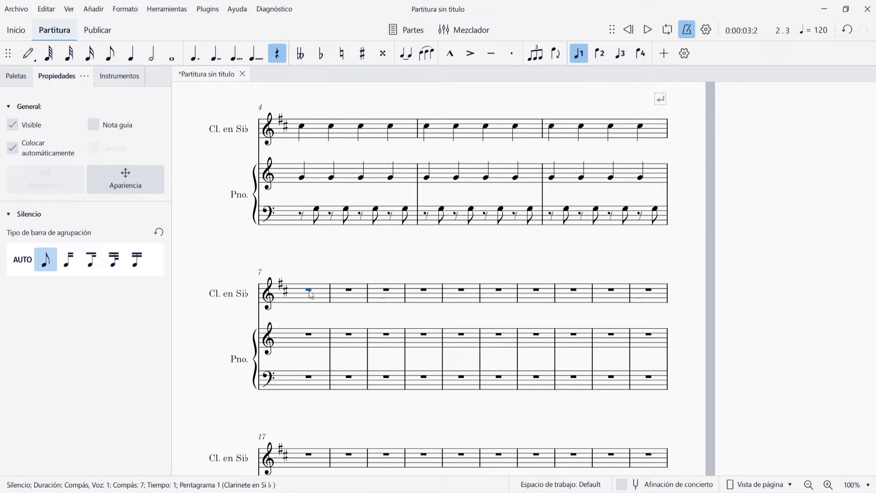
pyautogui.click(18, 76)
pyautogui.scroll(-3, 37, 247)
pyautogui.scroll(3, 19, 296)
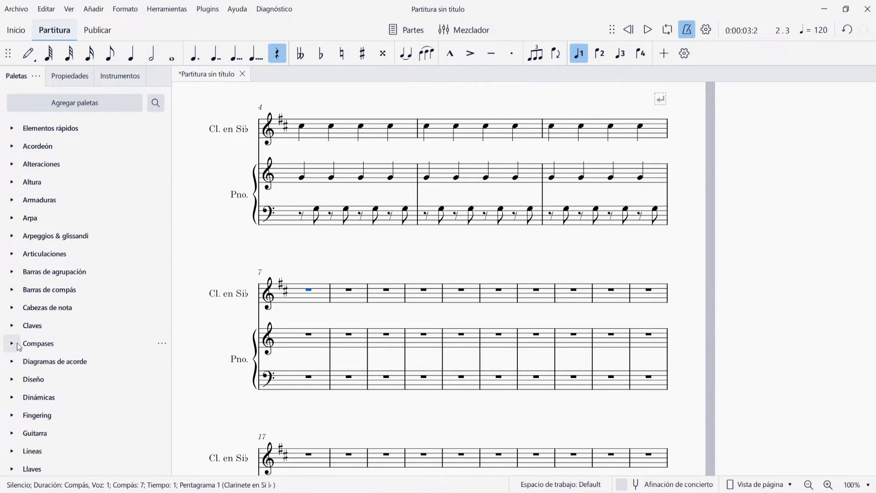
pyautogui.click(12, 342)
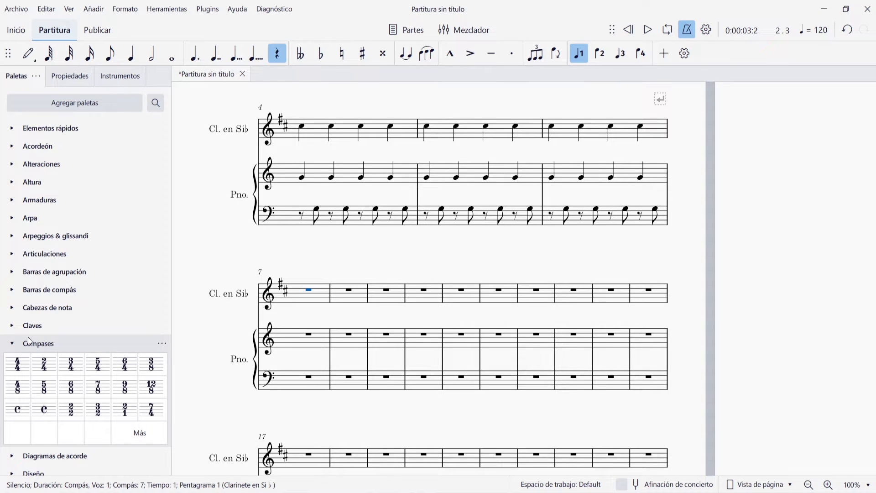
pyautogui.click(70, 387)
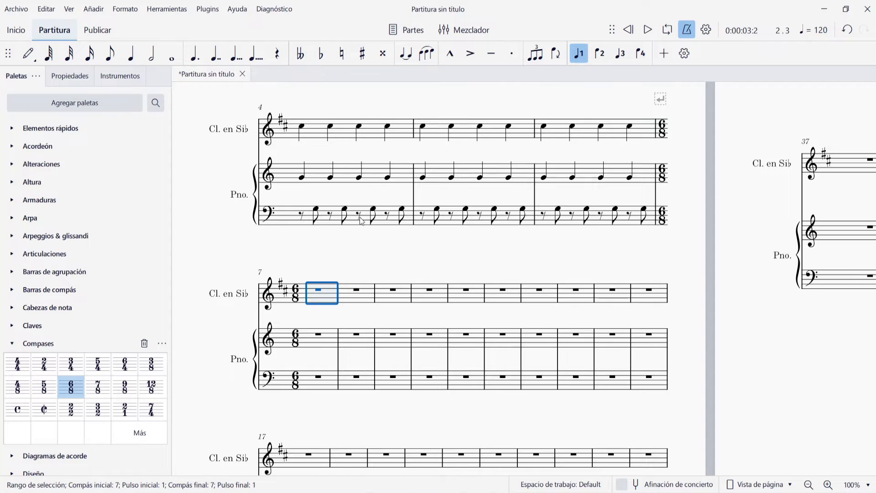
# Step: Enter eight dotted quarter notes on C in the clarinet staff, filling measures 7 to 10
pyautogui.press('n')
pyautogui.press('5')
pyautogui.press('.')
pyautogui.press('c')
pyautogui.press('c')
pyautogui.press('c')
pyautogui.press('c')
pyautogui.press('c')
pyautogui.press('c')
pyautogui.press('c')
pyautogui.press('c')
pyautogui.press('Escape')
# Step: Fill measures 7 to 10 of the piano's treble staff with eight dotted quarter notes on G
pyautogui.click(331, 338)
pyautogui.press('n')
pyautogui.press('.')
pyautogui.press('g')
pyautogui.press('g')
pyautogui.press('g')
pyautogui.press('g')
pyautogui.press('g')
pyautogui.press('g')
pyautogui.press('g')
pyautogui.press('g')
pyautogui.press('Escape')
# Step: Enter an eighth rest followed by a quarter note G, twice, in measure 7 of the piano's bass staff
pyautogui.click(330, 382)
pyautogui.press('n')
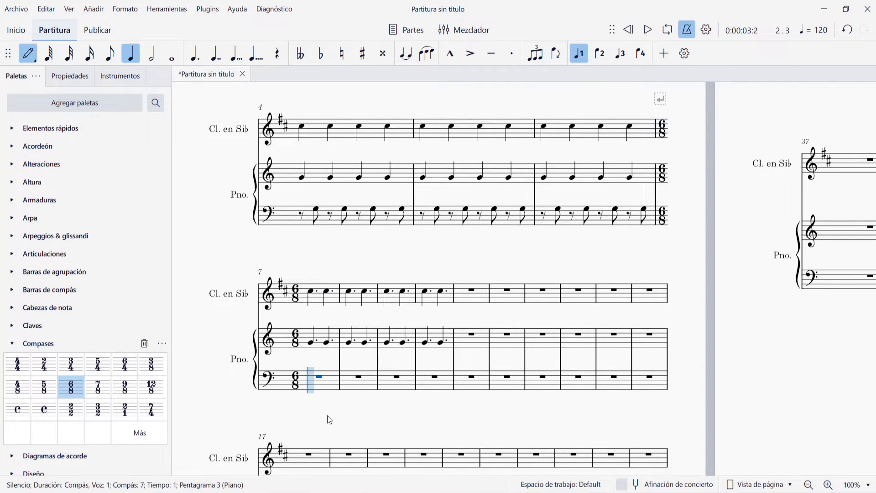
pyautogui.press('4')
pyautogui.press('0')
pyautogui.press('5')
pyautogui.press('g')
pyautogui.press('4')
pyautogui.press('0')
pyautogui.press('5')
pyautogui.press('g')
pyautogui.press('Escape')
# Step: Paste the piano bass pattern of measure 7 into measures 8, 9 and 10
pyautogui.click(380, 384)
pyautogui.hotkey('ctrl', 'v')
pyautogui.click(450, 384)
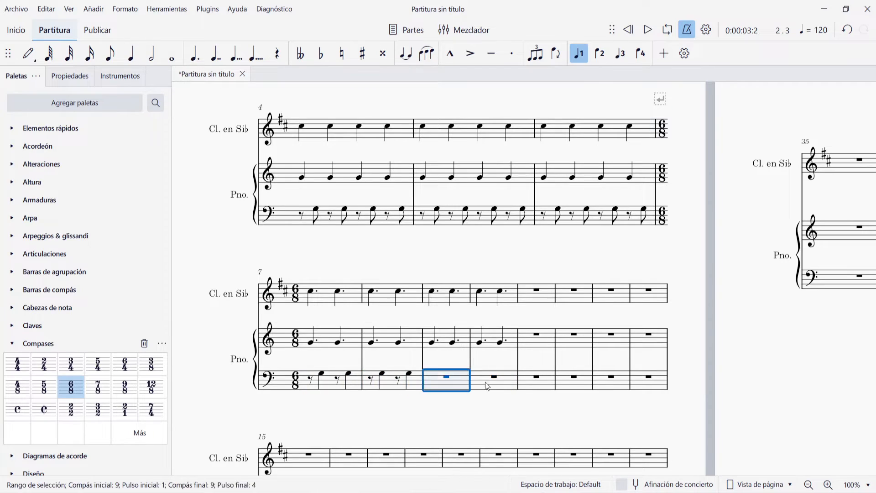
pyautogui.hotkey('ctrl', 'v')
pyautogui.click(489, 383)
pyautogui.hotkey('ctrl', 'v')
pyautogui.press('Escape')
# Step: Delete all the empty measures after measure 10 through the end of the score
pyautogui.click(555, 290)
pyautogui.hotkey('ctrl', 'shift', 'End')
pyautogui.hotkey('ctrl', 'Delete')
pyautogui.scroll(-5, 555, 289)
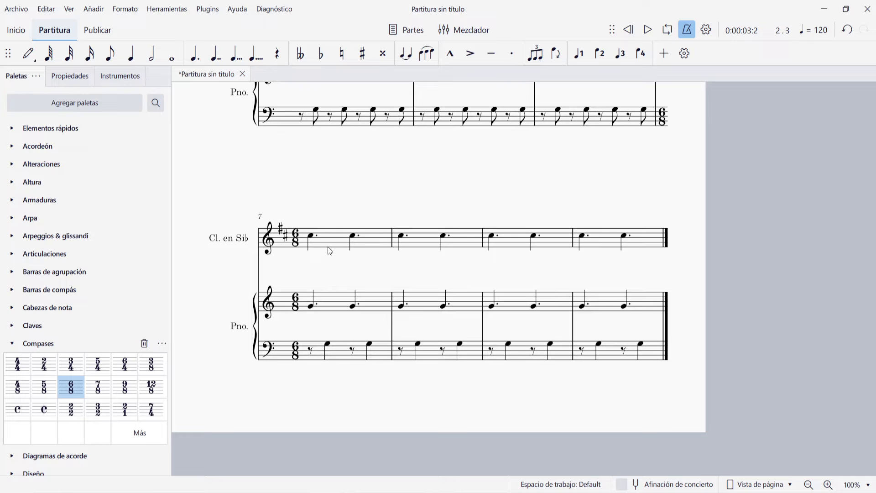
# Step: Play the 6/8 passage with the metronome from the first clarinet note of measure 7 and pause it
pyautogui.click(311, 235)
pyautogui.click(648, 30)
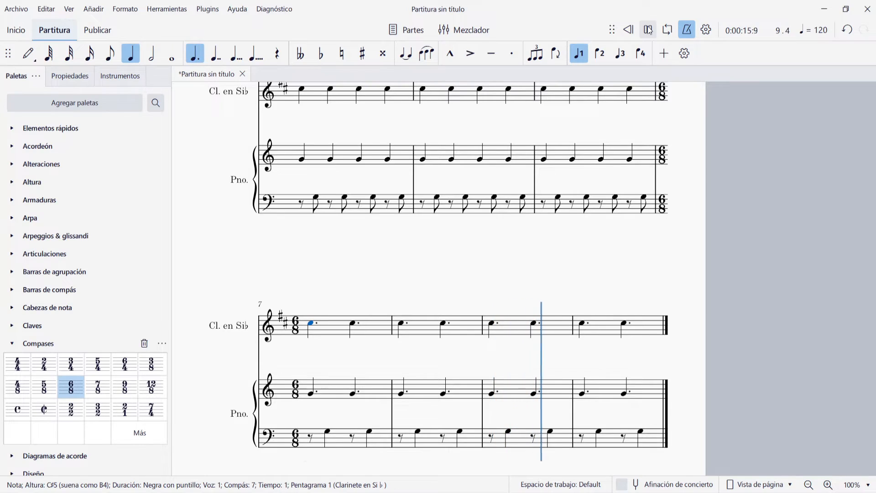
pyautogui.click(649, 30)
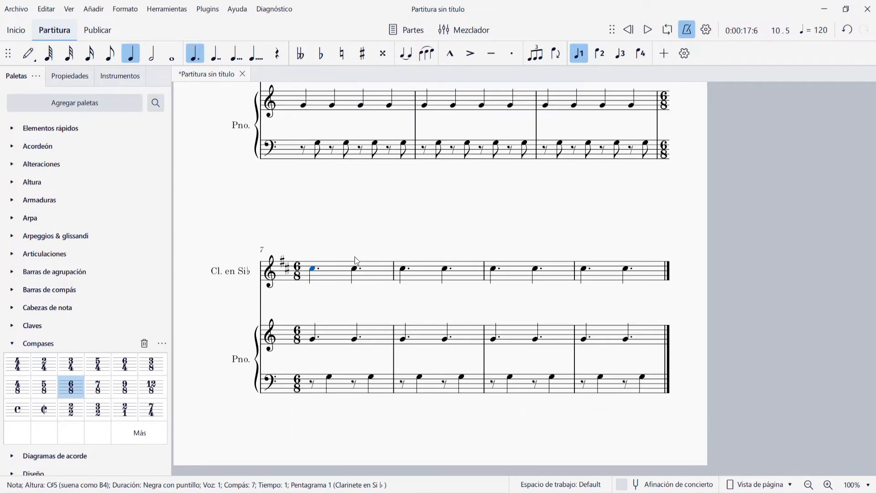
# Step: Add a dotted-quarter tempo marking at measure 7 and set it to 50
pyautogui.click(12, 343)
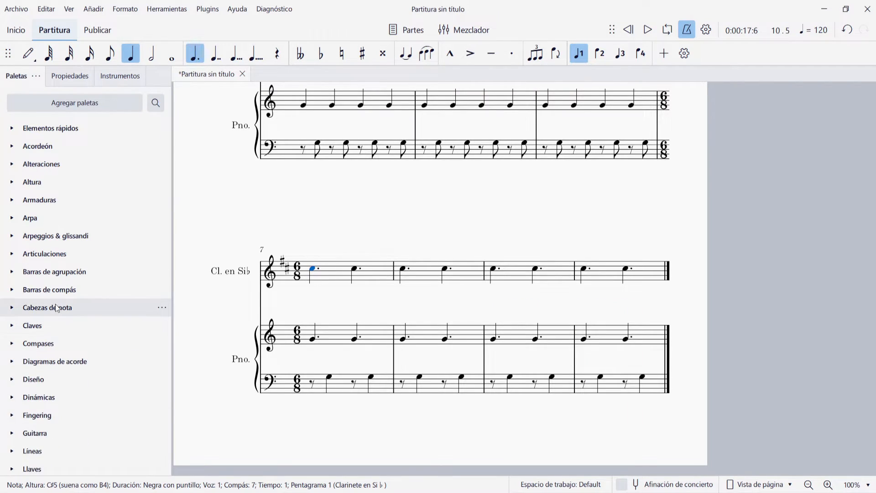
pyautogui.scroll(-3, 19, 411)
pyautogui.click(18, 434)
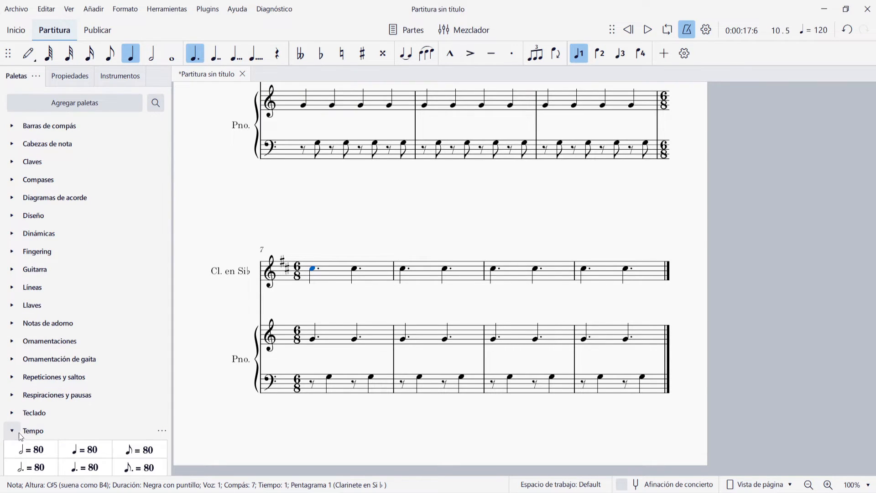
pyautogui.click(97, 311)
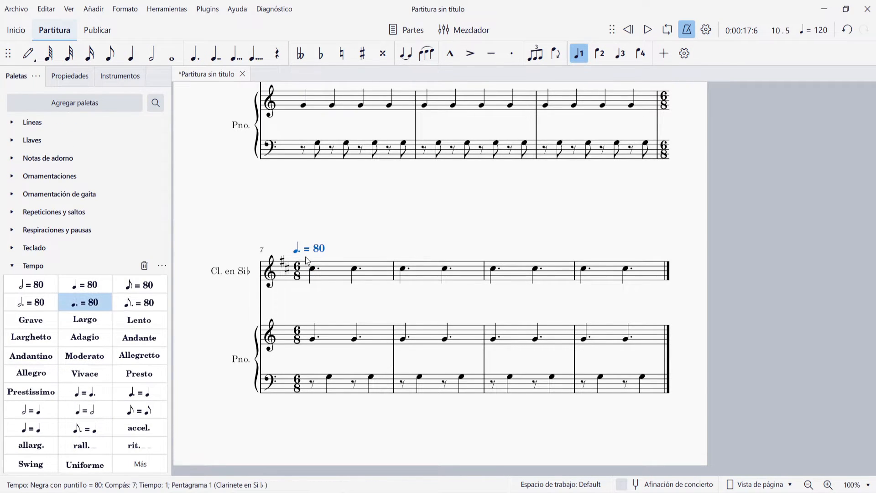
pyautogui.press('BackSpace')
pyautogui.press('BackSpace')
pyautogui.write('50')
pyautogui.press('Return')
pyautogui.press('Escape')
pyautogui.press('Escape')
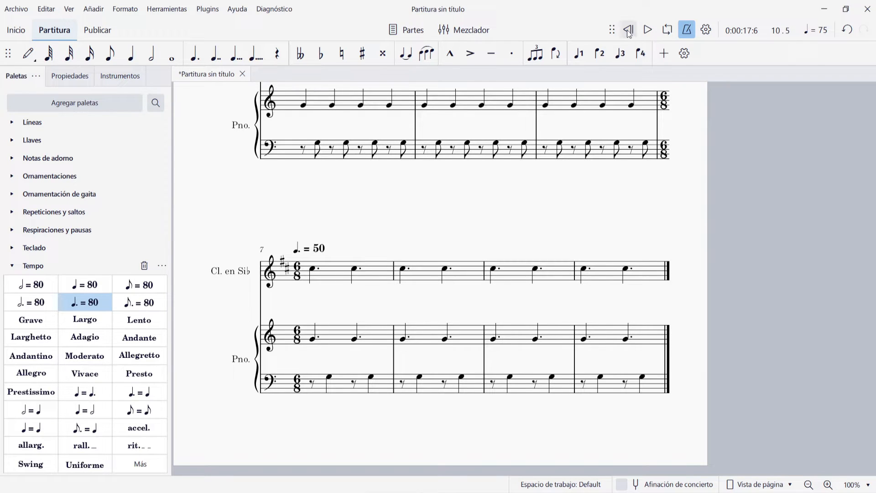
# Step: Play from the first clarinet note of measure 7 at the new tempo and pause the playback
pyautogui.click(313, 269)
pyautogui.click(647, 30)
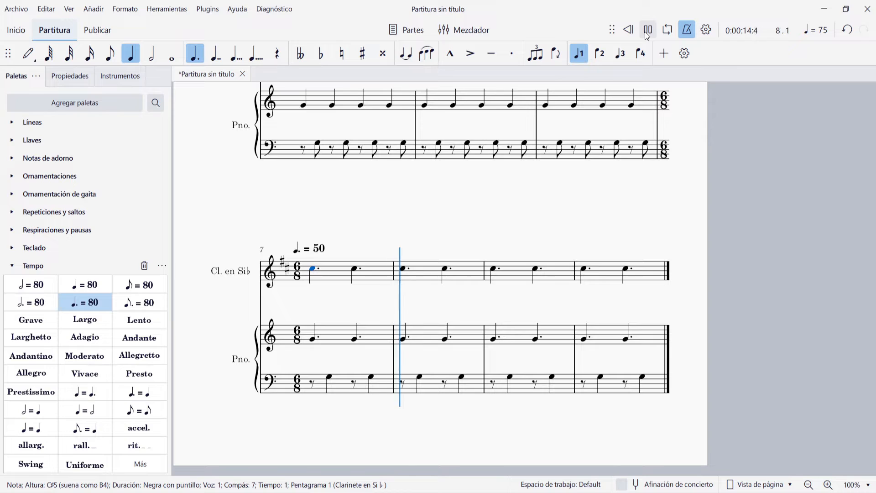
pyautogui.click(647, 31)
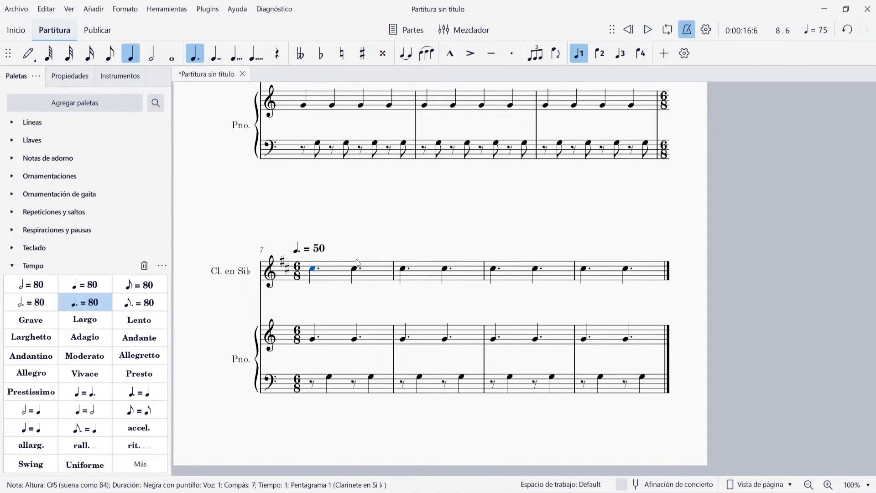
# Step: Change the tempo marking at measure 7 to dotted quarter = 60
pyautogui.doubleClick(318, 250)
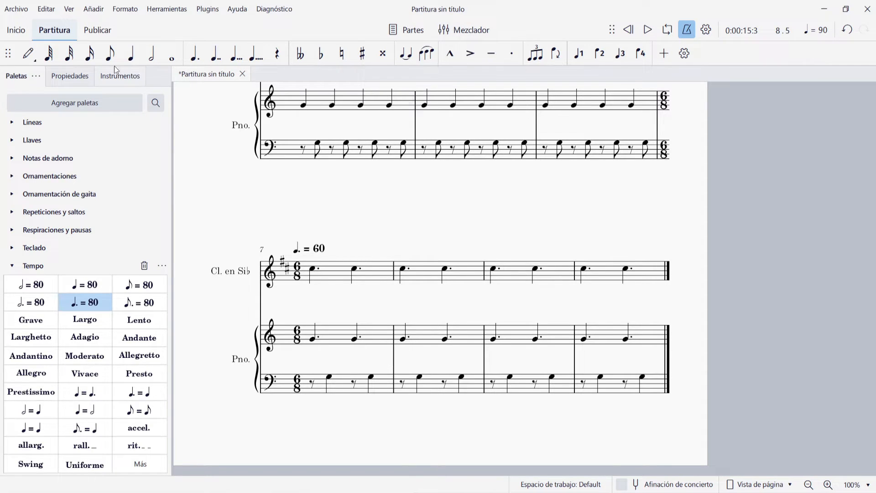
# Step: Open the mixer and bring the beginning of the score into view above it
pyautogui.click(68, 11)
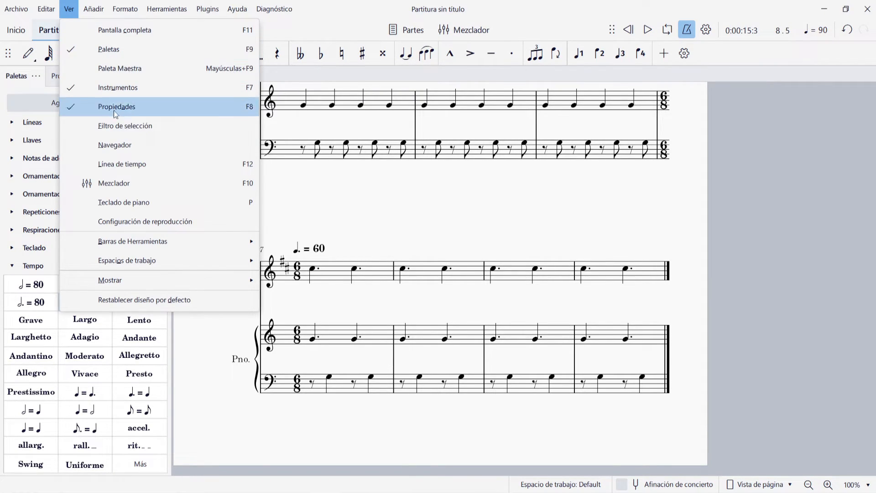
pyautogui.click(466, 201)
pyautogui.press('F10')
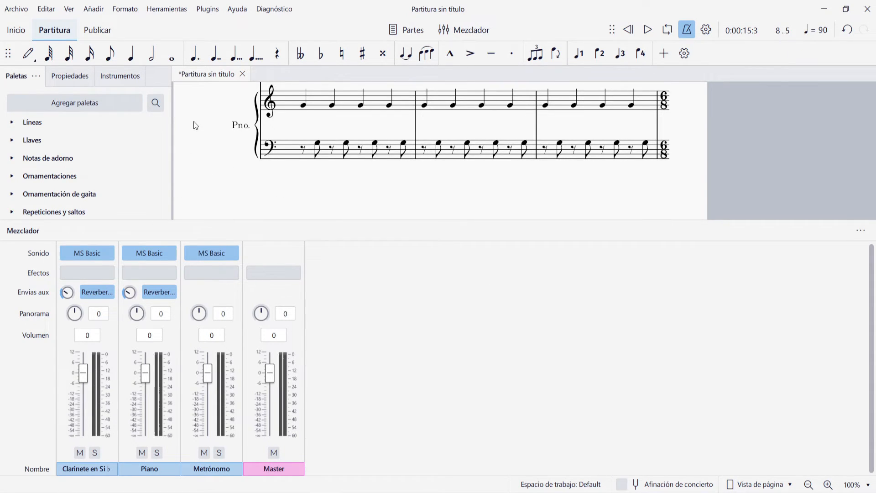
pyautogui.moveTo(194, 123); pyautogui.dragTo(212, 186)
pyautogui.scroll(6, 214, 200)
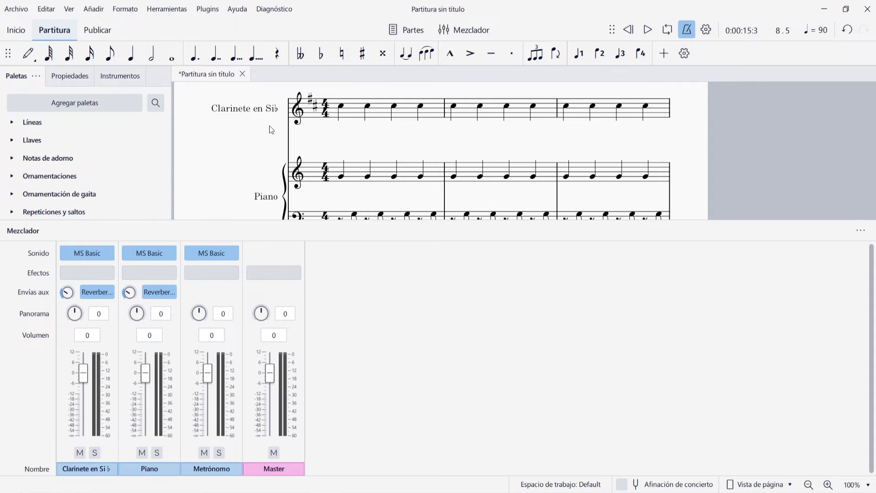
# Step: Hide the mixer, then collapse the Tempo palette and expand the Dynamics palette
pyautogui.click(462, 31)
pyautogui.click(17, 270)
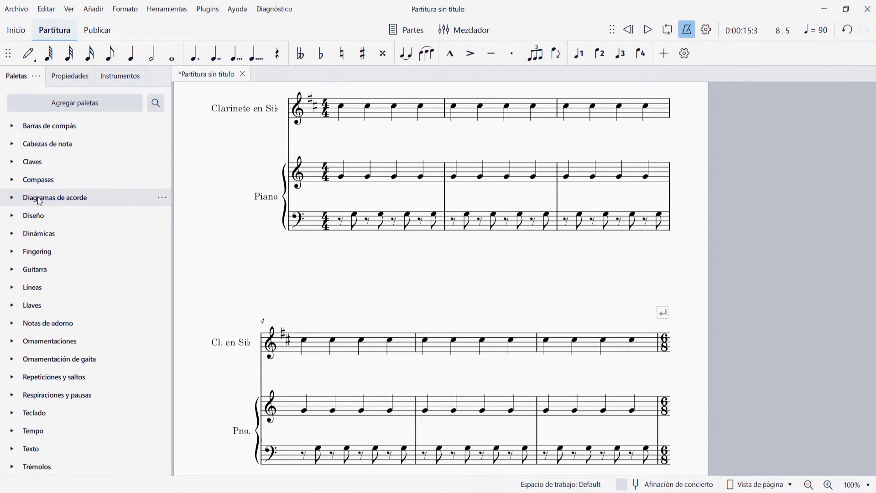
pyautogui.click(11, 234)
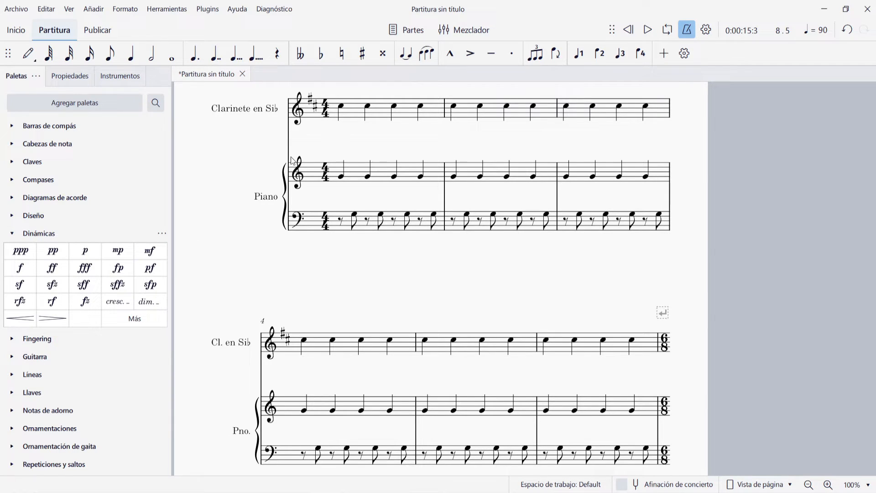
# Step: Lower the clarinet's volume to -40 in the mixer and play the score
pyautogui.click(463, 30)
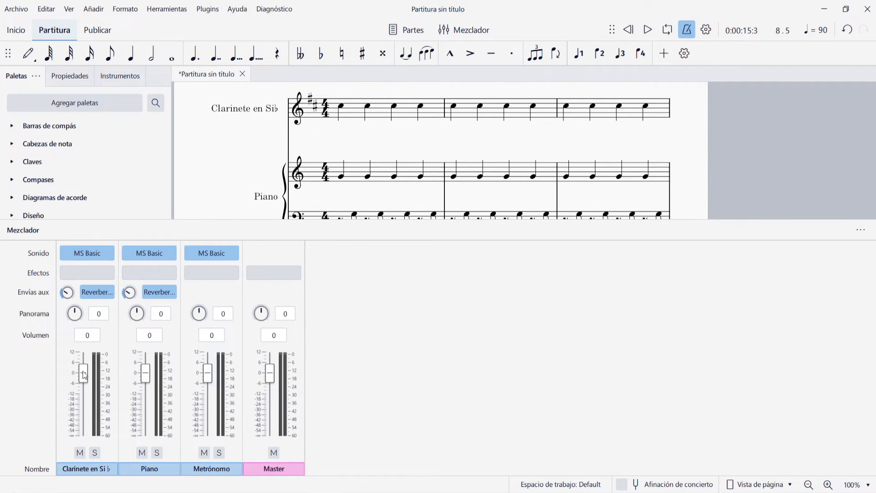
pyautogui.moveTo(84, 376); pyautogui.dragTo(84, 420)
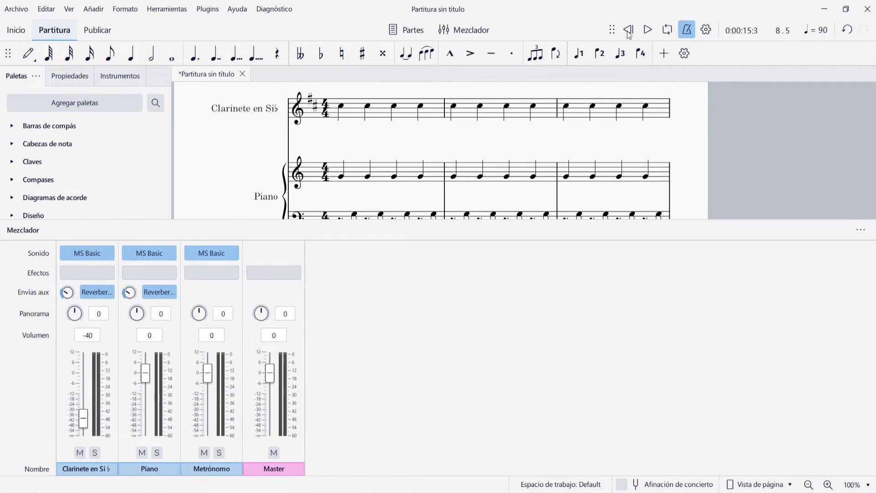
pyautogui.click(643, 34)
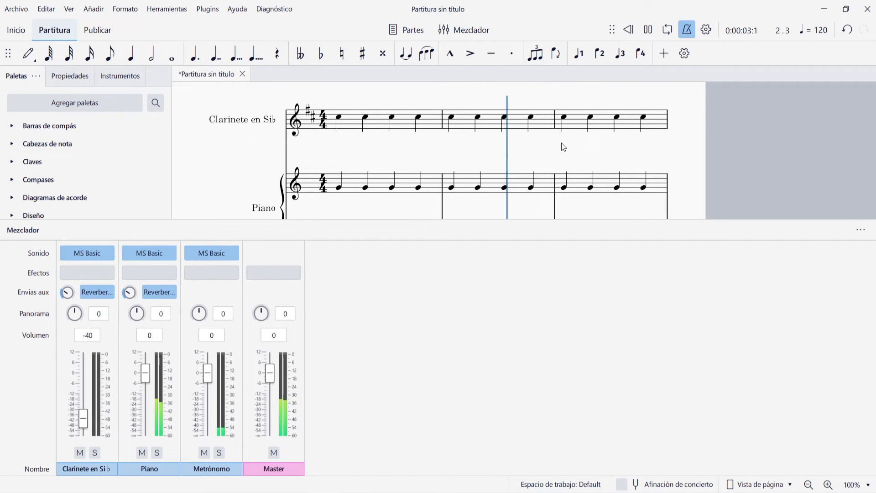
# Step: Raise the clarinet's mixer volume to 12 during playback and pause the score
pyautogui.moveTo(83, 419); pyautogui.dragTo(85, 342)
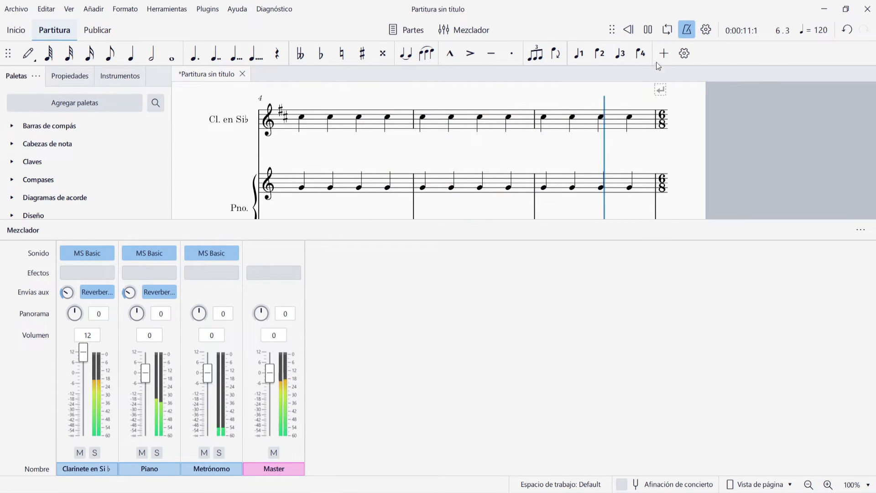
pyautogui.click(648, 33)
# Step: Set the clarinet's mixer volume to 0
pyautogui.moveTo(99, 338); pyautogui.dragTo(79, 338)
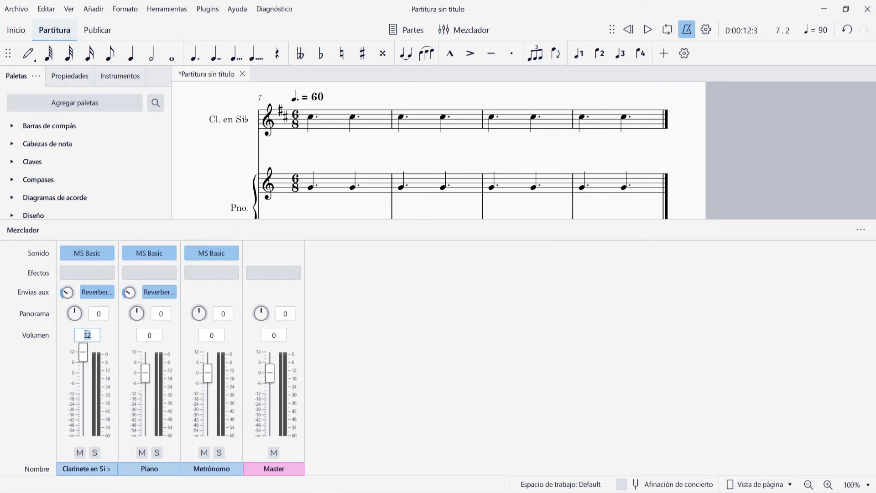
pyautogui.write('0')
pyautogui.press('Return')
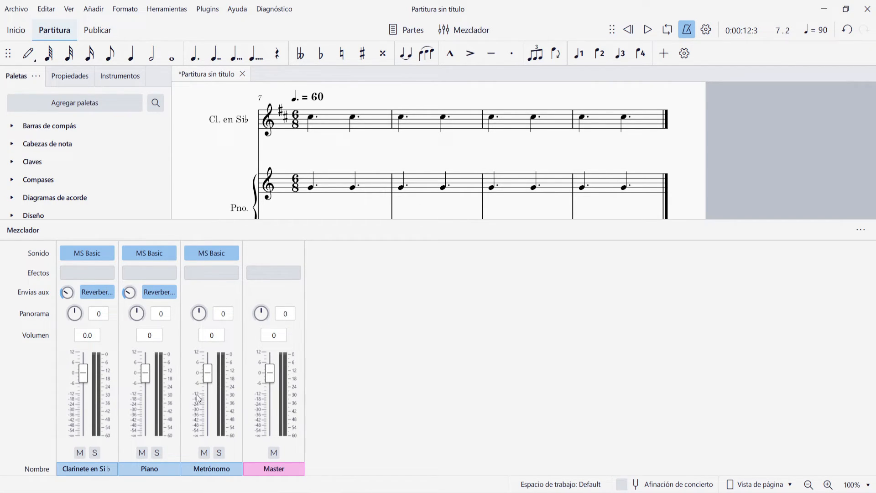
# Step: Mute the piano channel, play the score briefly and pause it
pyautogui.click(142, 452)
pyautogui.click(647, 32)
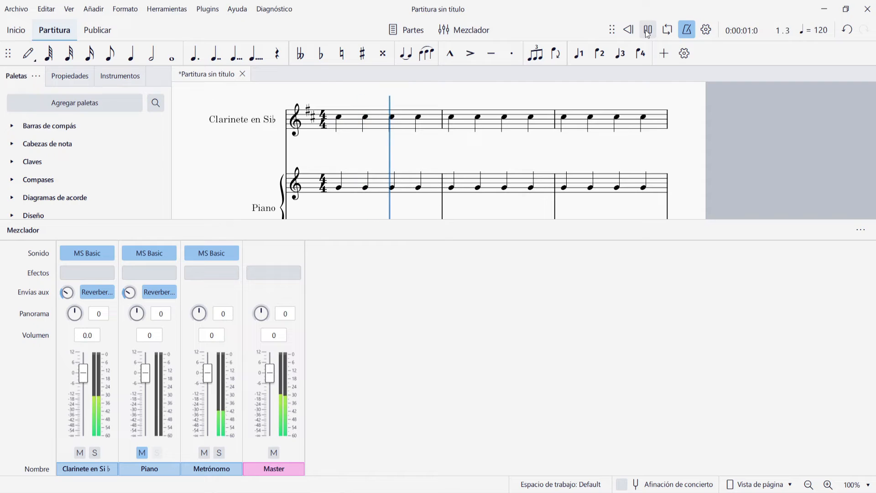
pyautogui.click(647, 30)
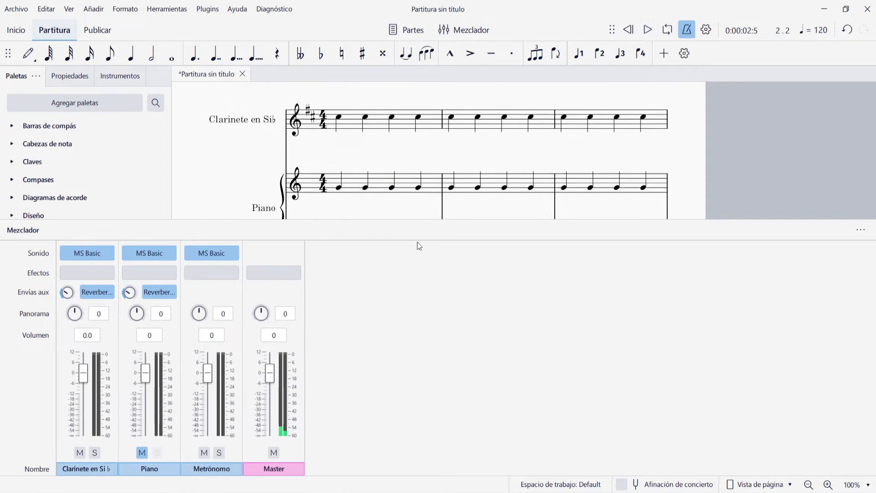
# Step: Unmute the piano channel and set it to solo
pyautogui.click(141, 452)
pyautogui.click(157, 452)
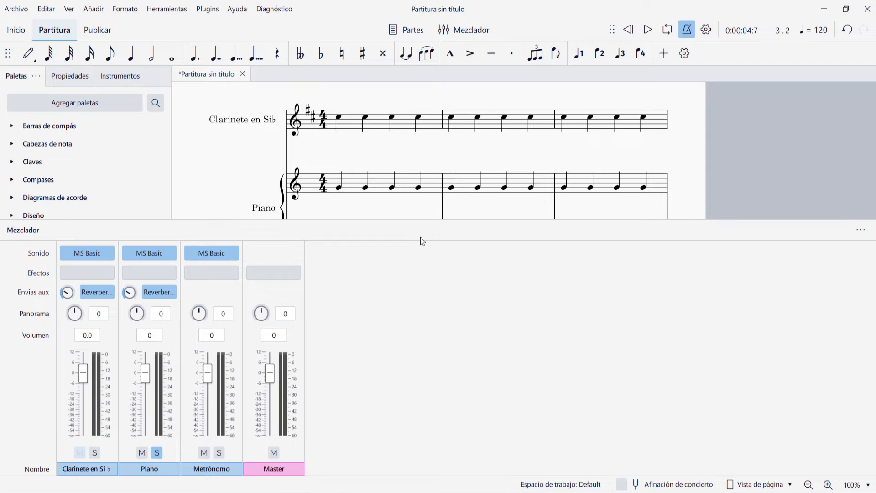
# Step: Play the score from the start with only the piano soloed
pyautogui.click(628, 30)
pyautogui.click(648, 30)
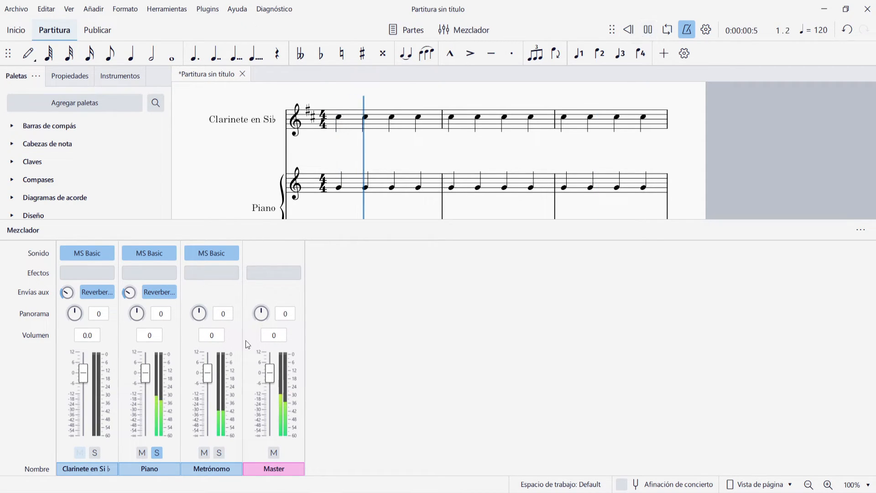
# Step: Mute the metronome channel in the mixer and toggle the metronome off and back on
pyautogui.click(203, 454)
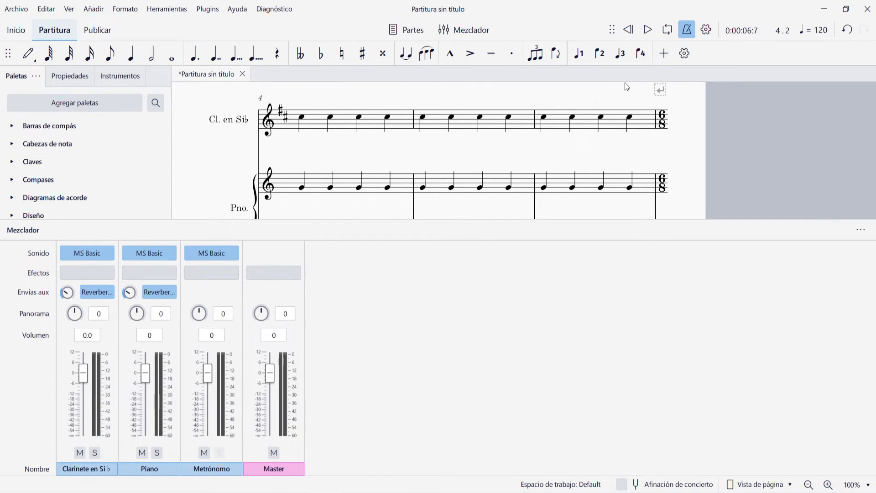
pyautogui.click(686, 30)
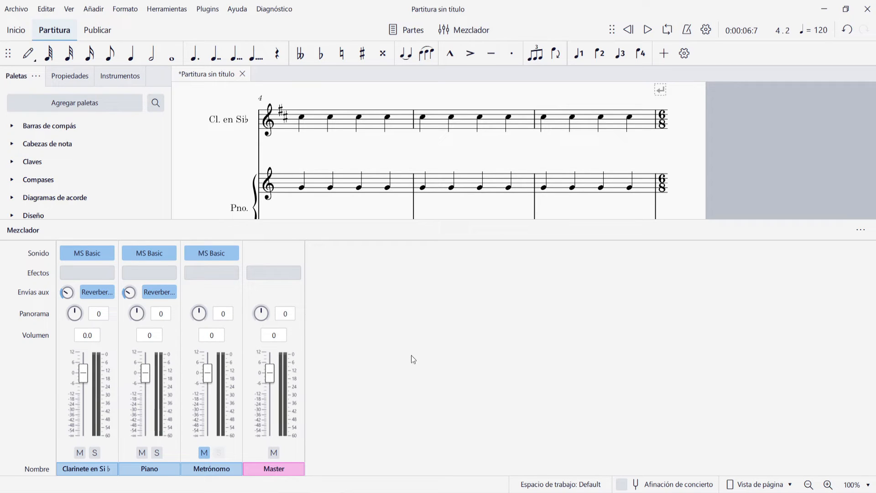
pyautogui.click(687, 30)
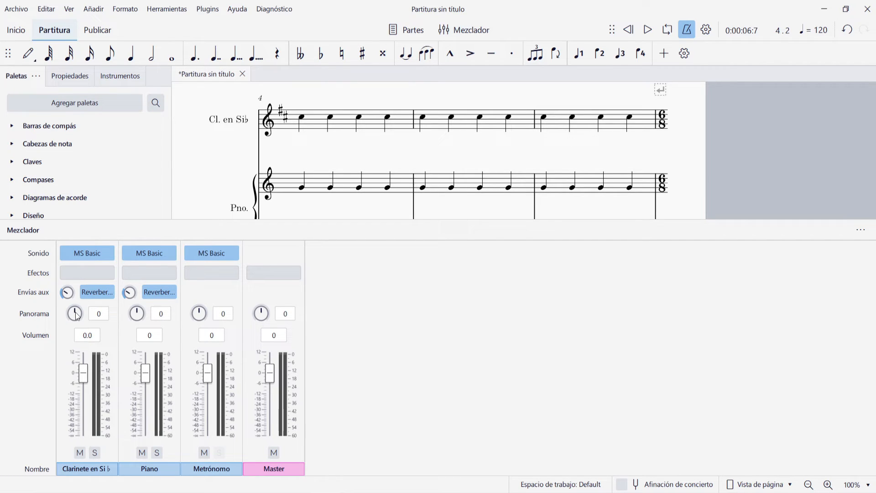
# Step: Pan the clarinet channel to -100 and the piano channel to 100 in the mixer
pyautogui.moveTo(76, 315); pyautogui.dragTo(82, 318)
pyautogui.moveTo(82, 317); pyautogui.dragTo(17, 361)
pyautogui.moveTo(139, 314); pyautogui.dragTo(176, 342)
# Step: Turn off the metronome, then play the score briefly and pause it
pyautogui.click(686, 30)
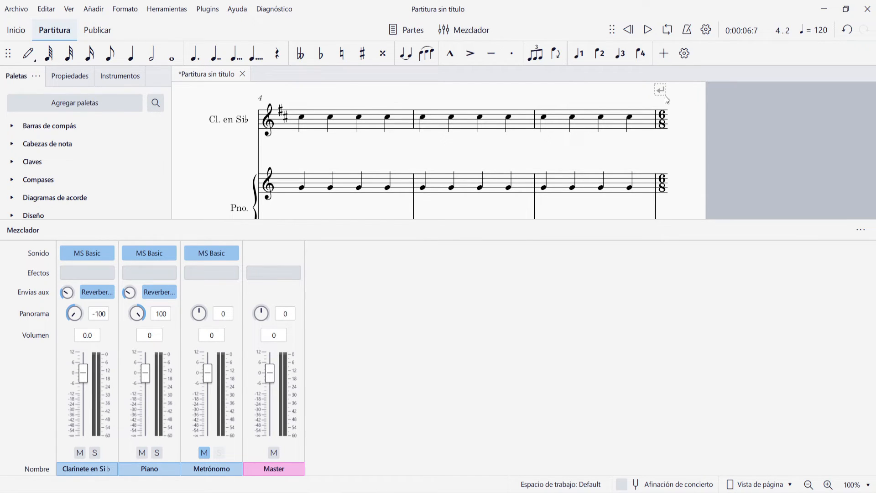
pyautogui.click(648, 30)
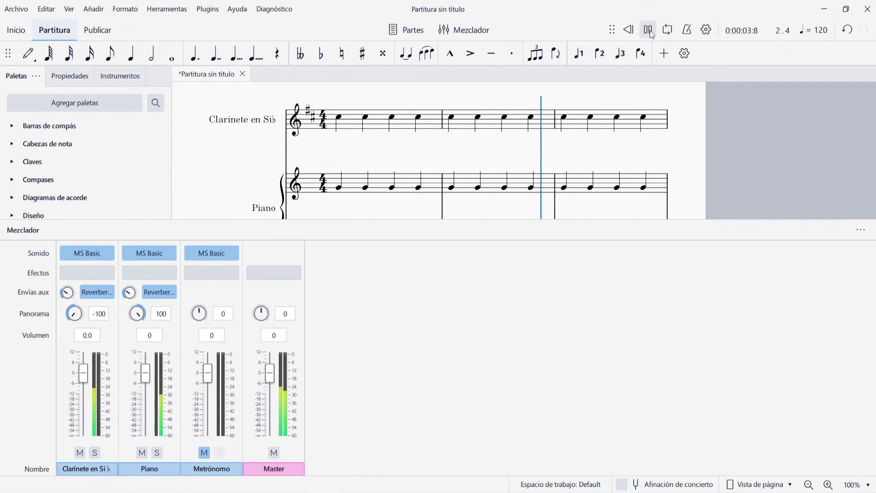
pyautogui.click(648, 30)
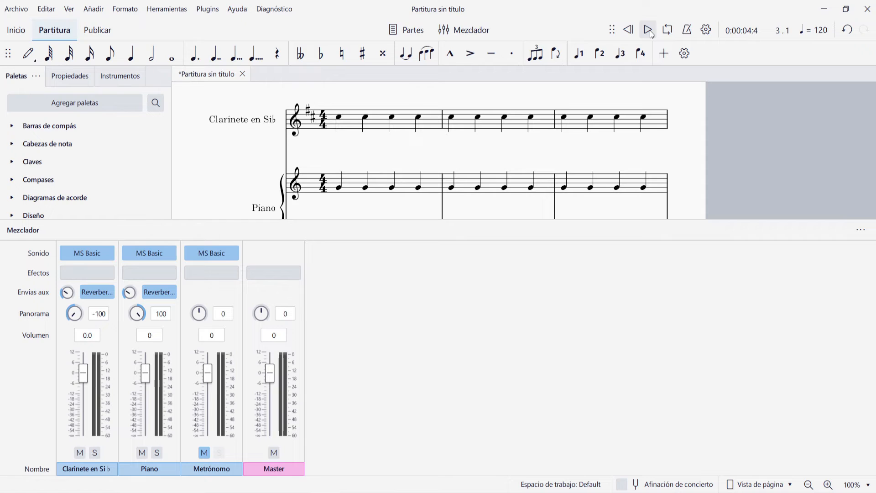
# Step: Set the panning of both the clarinet and piano channels to 0
pyautogui.doubleClick(104, 313)
pyautogui.write('0')
pyautogui.doubleClick(163, 314)
pyautogui.write('0')
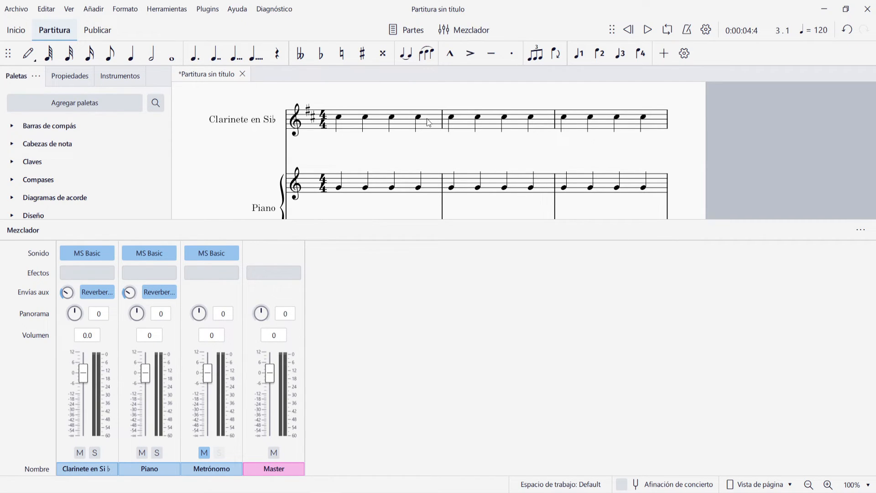
# Step: Set the clarinet channel's sound to Trumpet from the MS Basic SoundFont's Brass group and play the score briefly
pyautogui.click(109, 253)
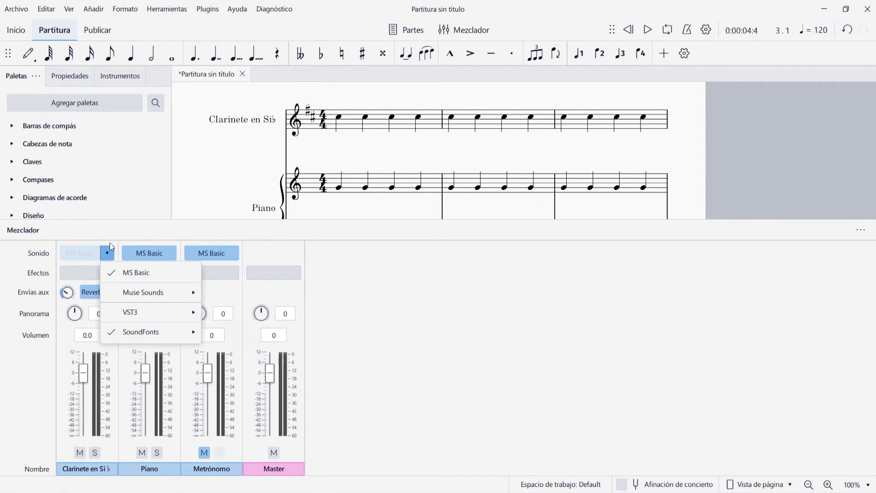
pyautogui.moveTo(153, 336)
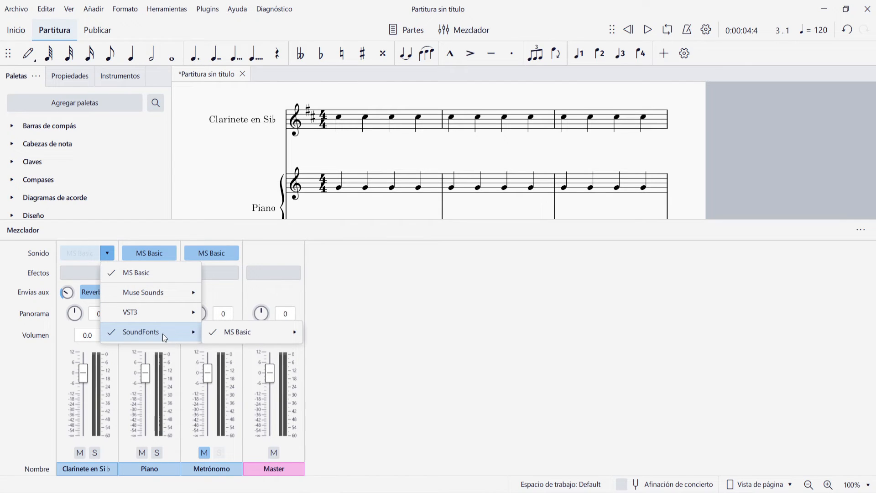
pyautogui.moveTo(253, 330)
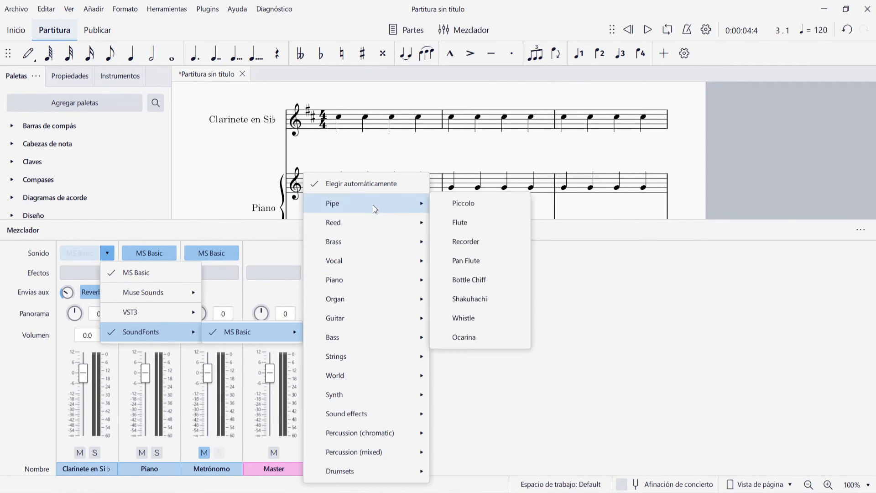
pyautogui.moveTo(366, 240)
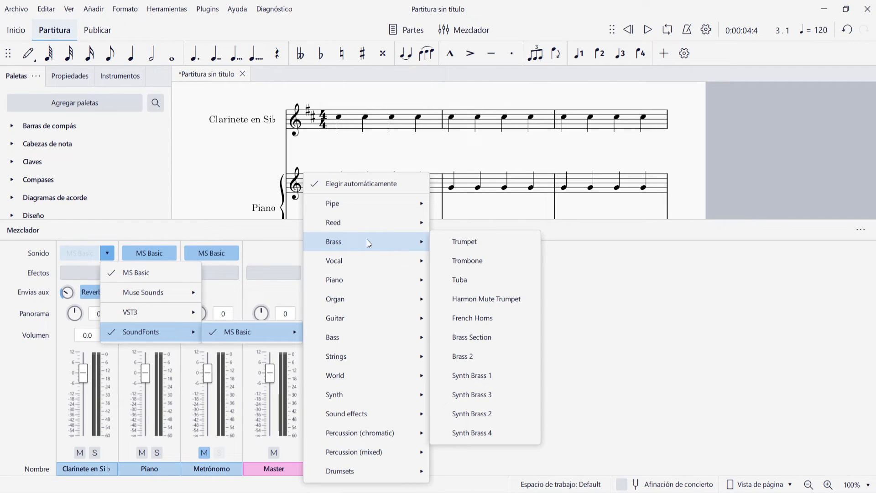
pyautogui.click(502, 241)
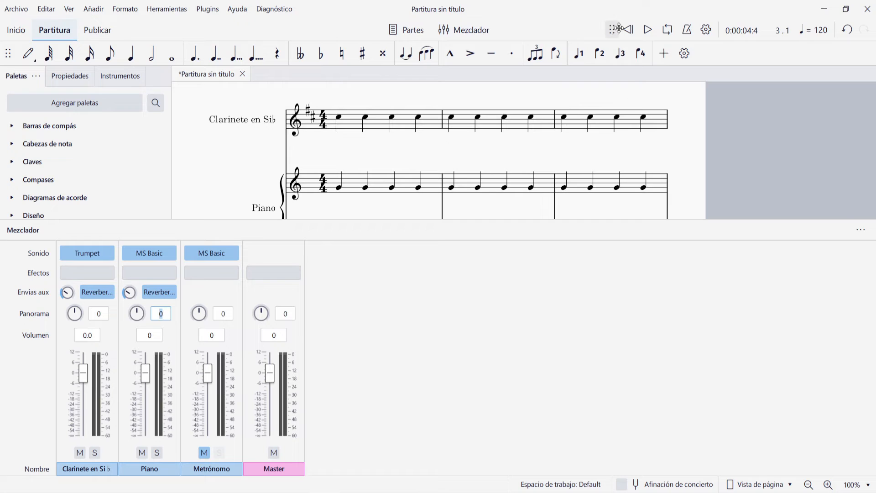
pyautogui.click(647, 30)
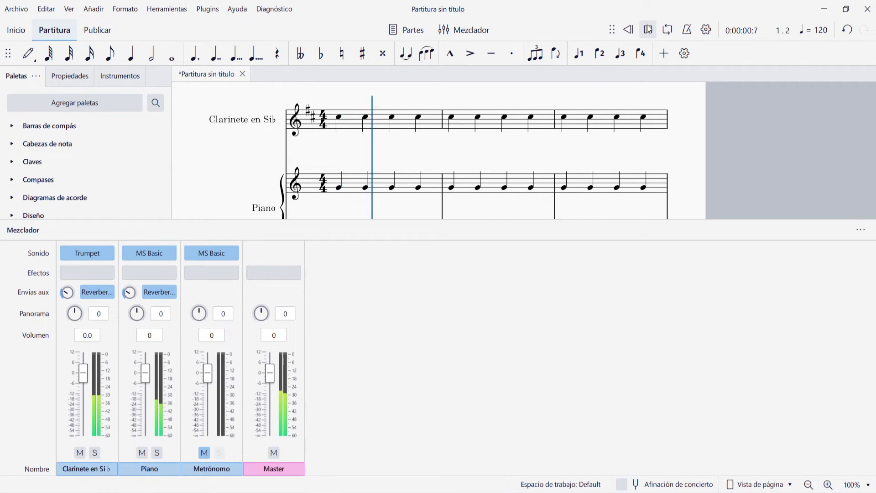
pyautogui.click(648, 29)
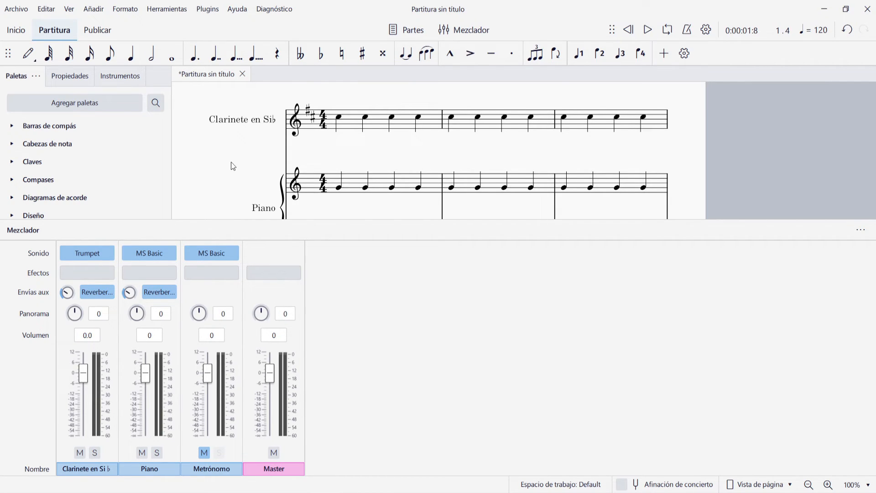
# Step: View the instrument selection dialog from the clarinet's settings and close it without choosing a replacement
pyautogui.click(118, 76)
pyautogui.click(155, 130)
pyautogui.click(89, 189)
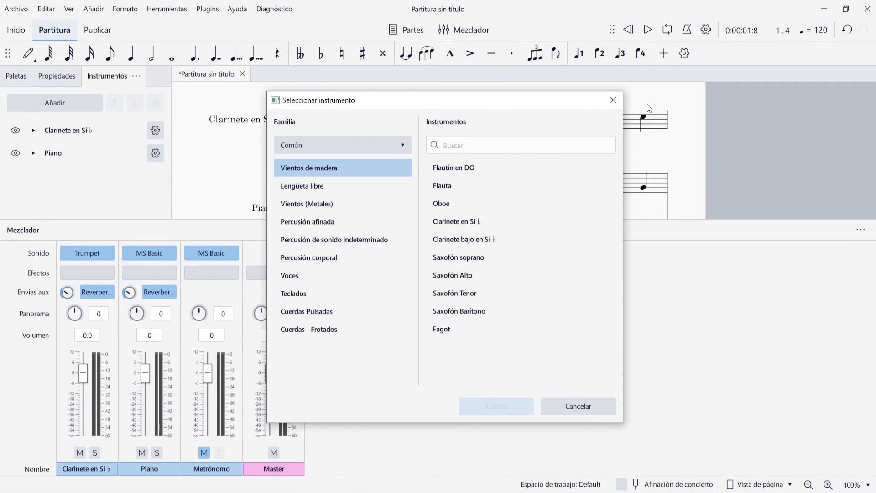
pyautogui.click(612, 100)
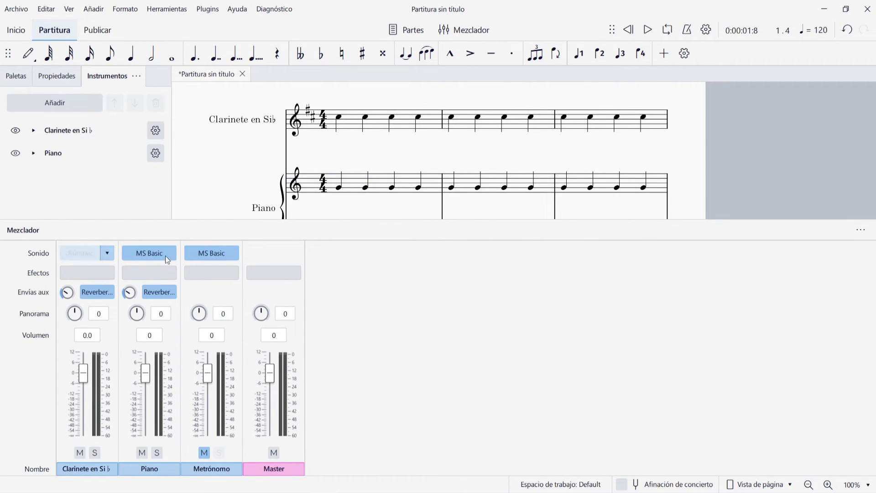
# Step: Set the clarinet channel's sound to automatic selection in the MS Basic SoundFont
pyautogui.click(108, 253)
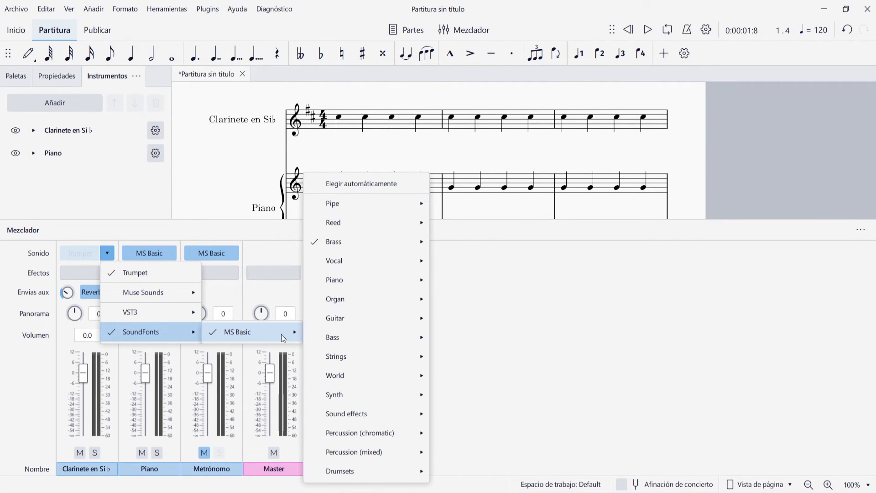
pyautogui.click(367, 185)
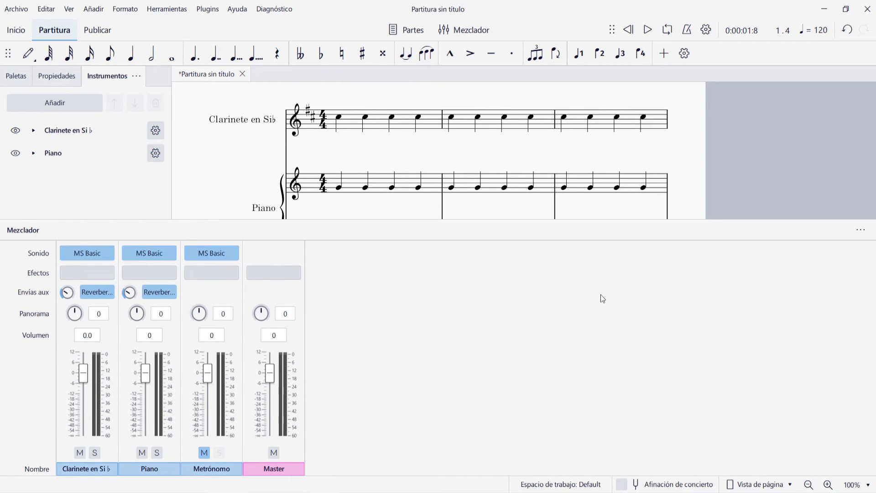
# Step: Browse the Muse Sounds families and set the clarinet channel's sound to Clarinet in Bb from Muse Woodwinds
pyautogui.click(108, 253)
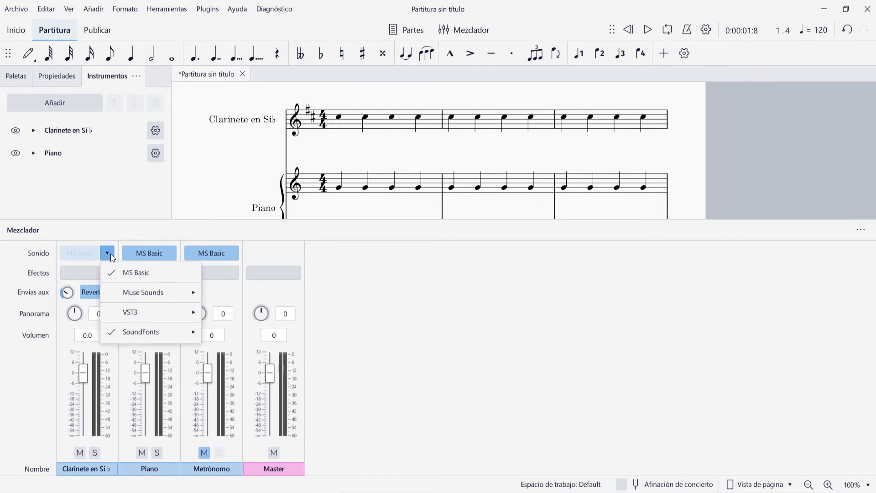
pyautogui.moveTo(135, 288)
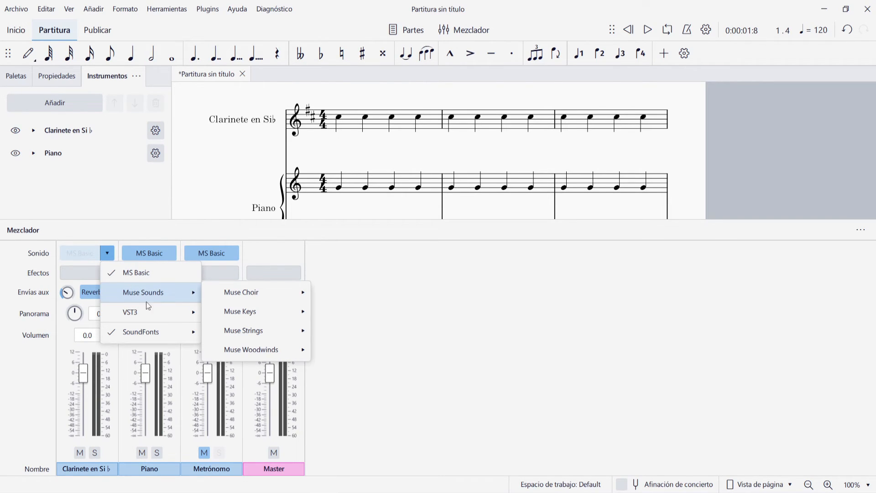
pyautogui.moveTo(256, 306)
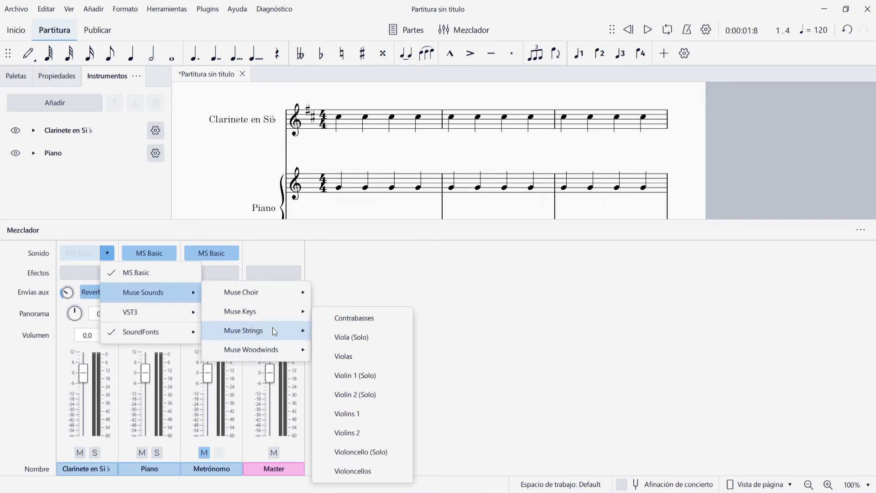
pyautogui.moveTo(273, 292)
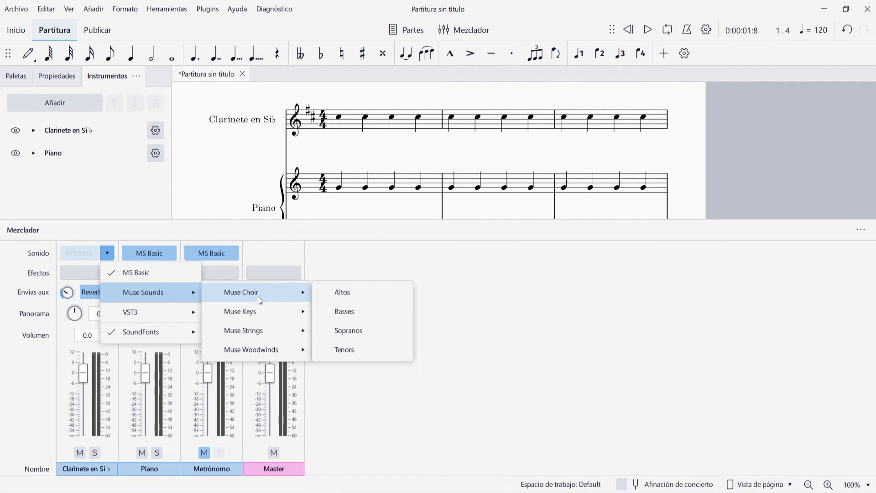
pyautogui.moveTo(263, 354)
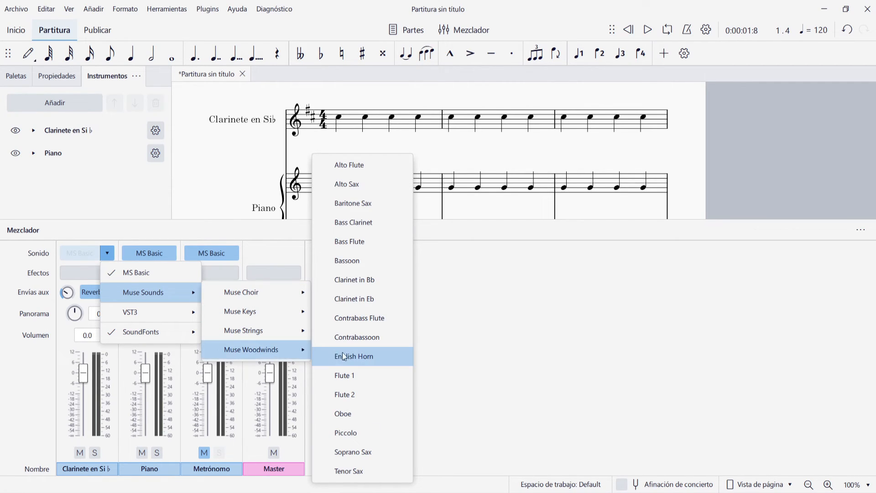
pyautogui.click(358, 284)
# Step: Play the score from the start with the clarinet soloed, raise its volume to 12 during playback and pause
pyautogui.click(628, 30)
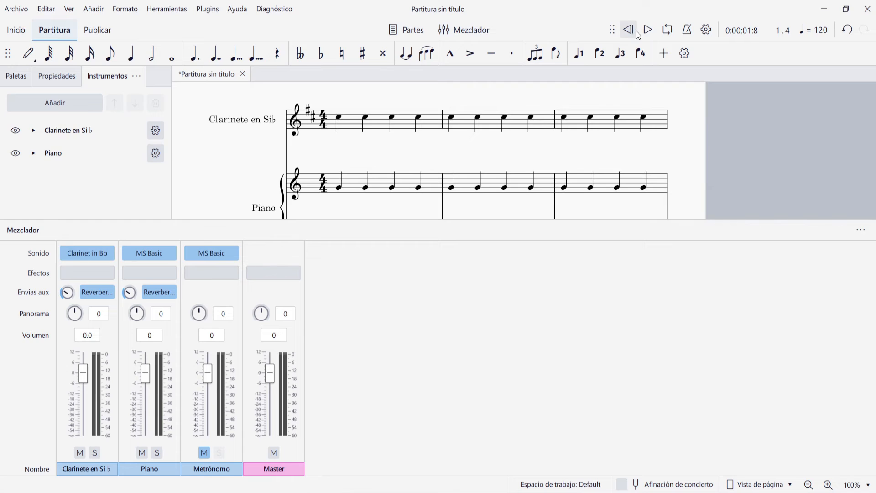
pyautogui.click(647, 30)
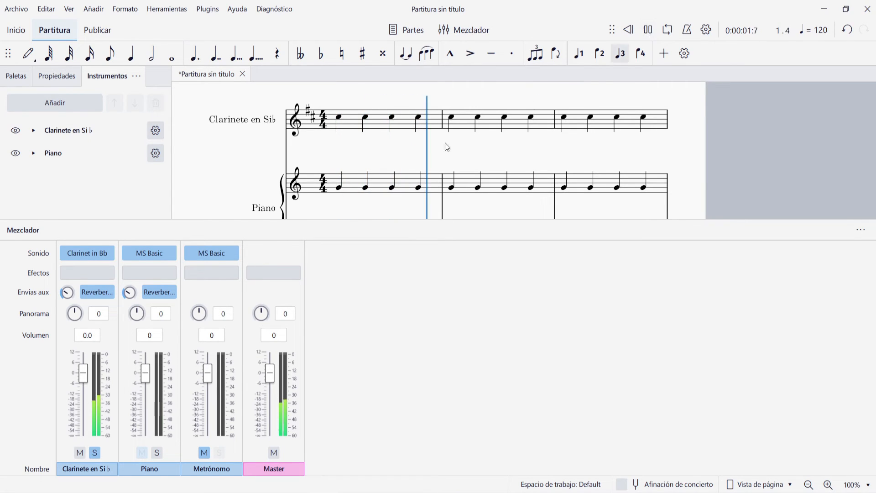
pyautogui.moveTo(83, 372); pyautogui.dragTo(83, 353)
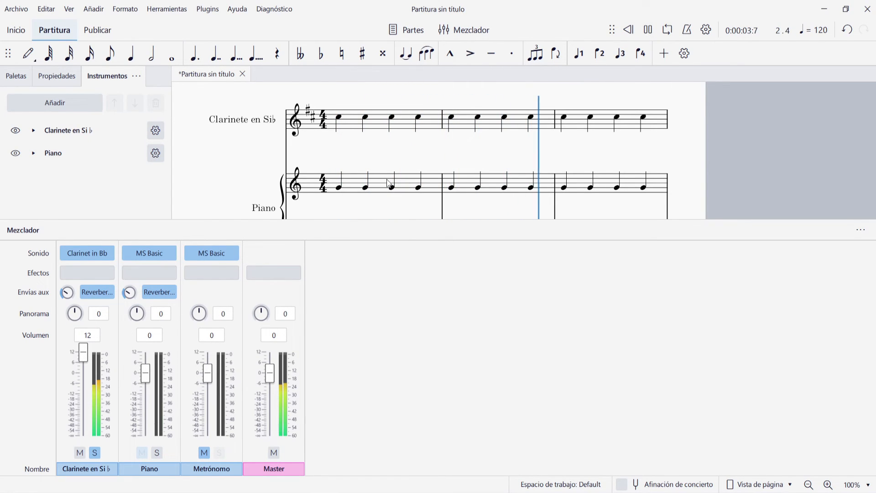
pyautogui.click(649, 30)
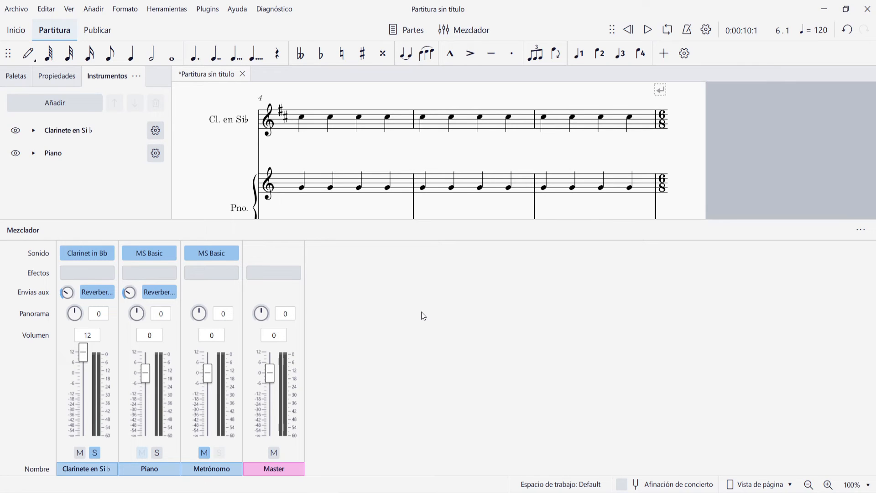
# Step: Switch the clarinet channel's sound from Muse Sounds to the MS Basic SoundFont with automatic selection
pyautogui.click(109, 254)
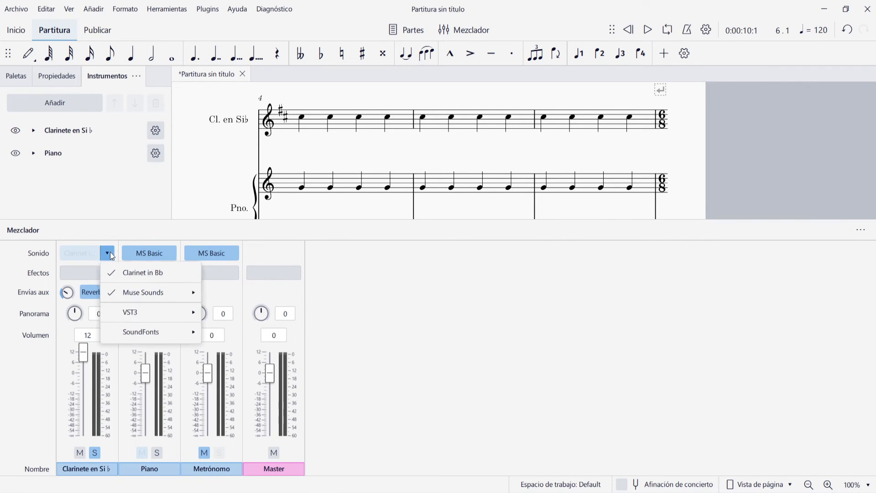
pyautogui.moveTo(144, 334)
pyautogui.moveTo(246, 332)
pyautogui.moveTo(346, 199)
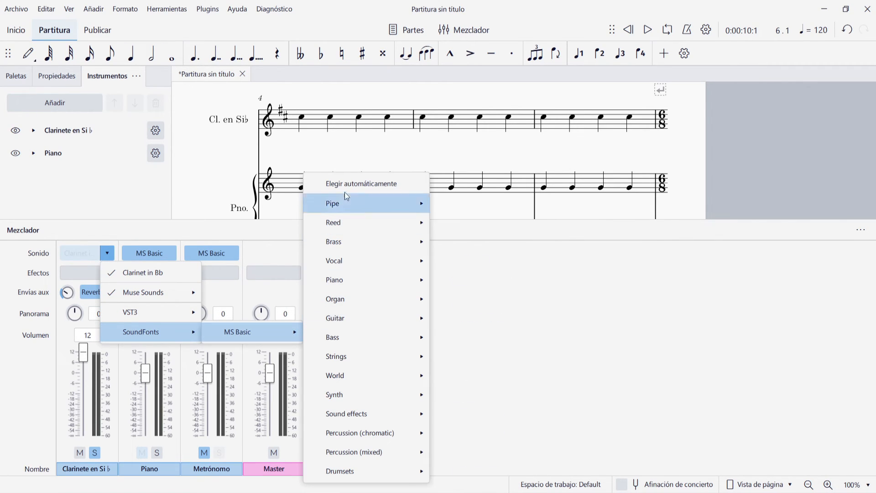
pyautogui.click(347, 182)
# Step: Check which VST3 sound sources are offered for the clarinet channel and leave the sound list
pyautogui.click(109, 253)
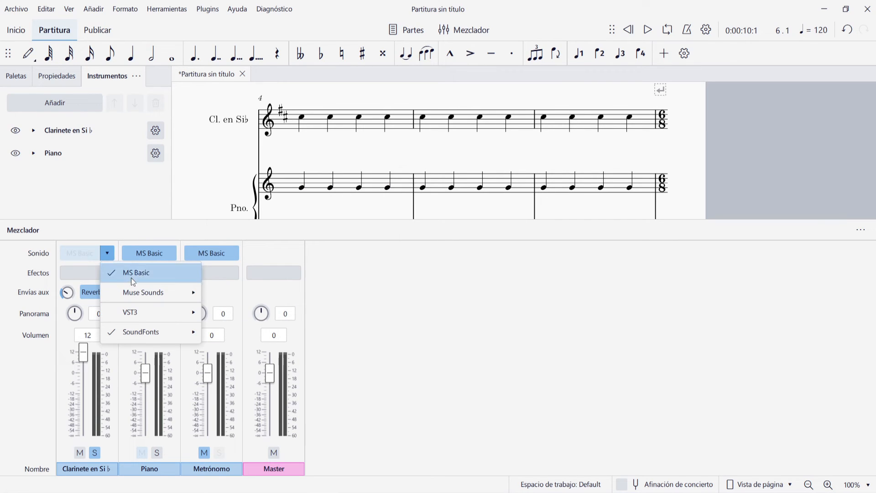
pyautogui.moveTo(137, 315)
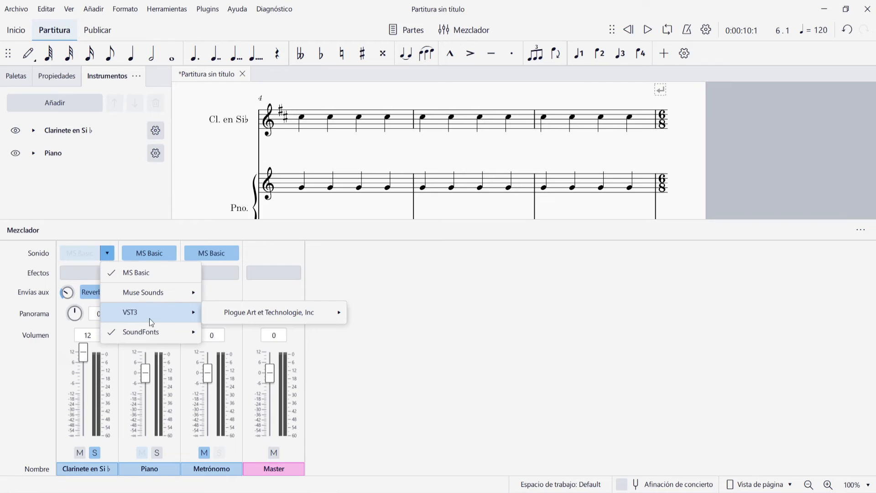
pyautogui.click(266, 270)
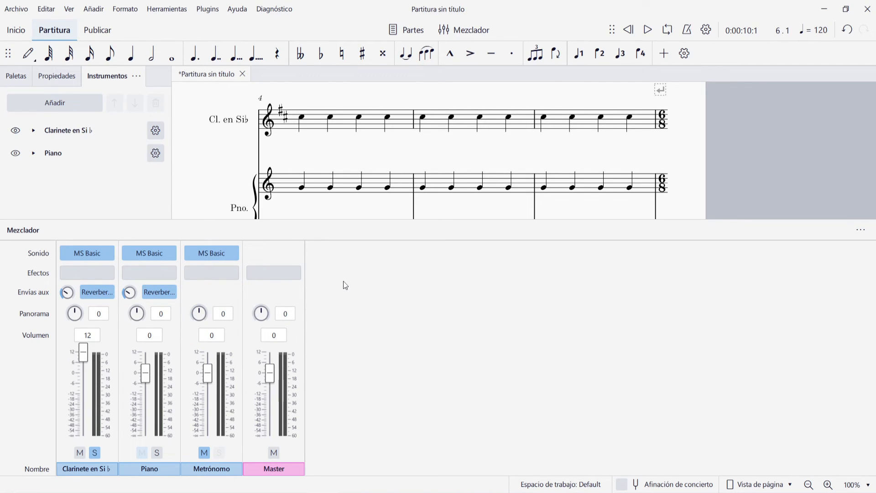
# Step: Add the Muse Reverb effect to the clarinet channel and check the effects offered for its second slot
pyautogui.click(108, 275)
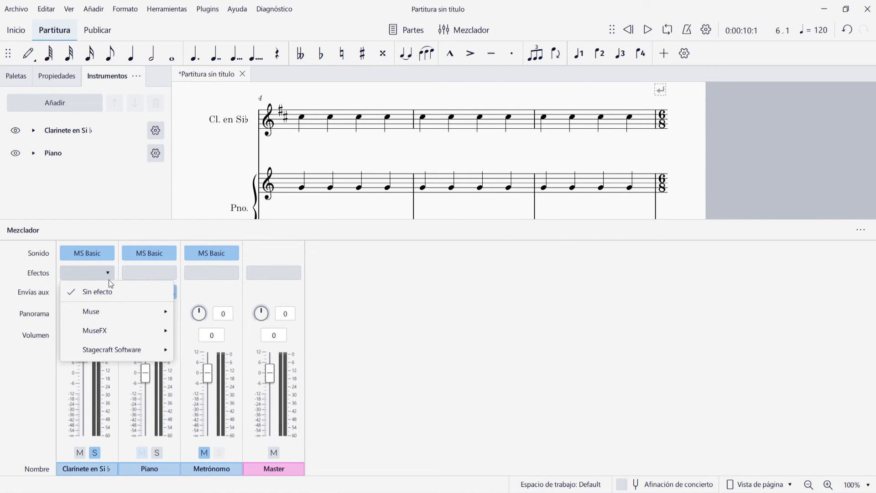
pyautogui.moveTo(116, 310)
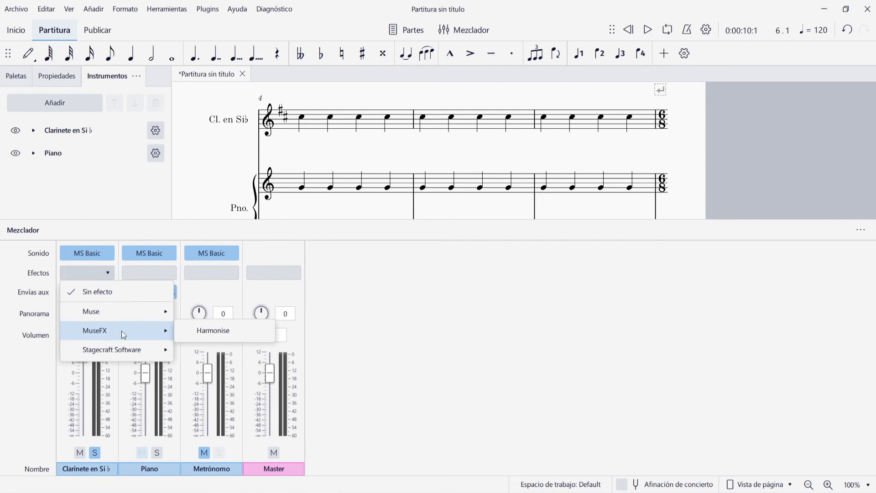
pyautogui.moveTo(125, 340)
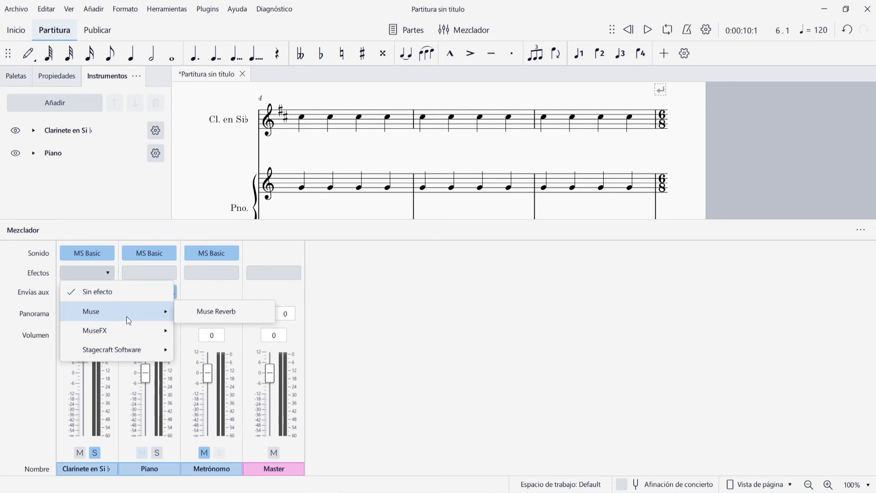
pyautogui.click(206, 311)
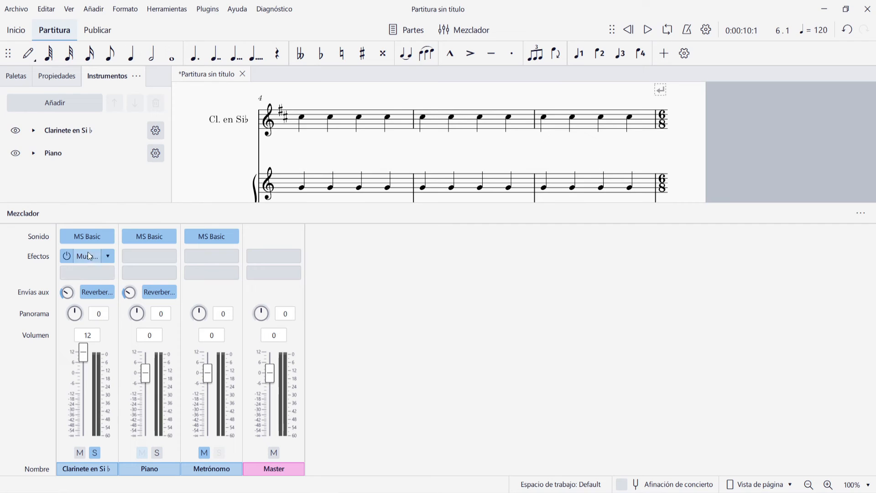
pyautogui.click(107, 276)
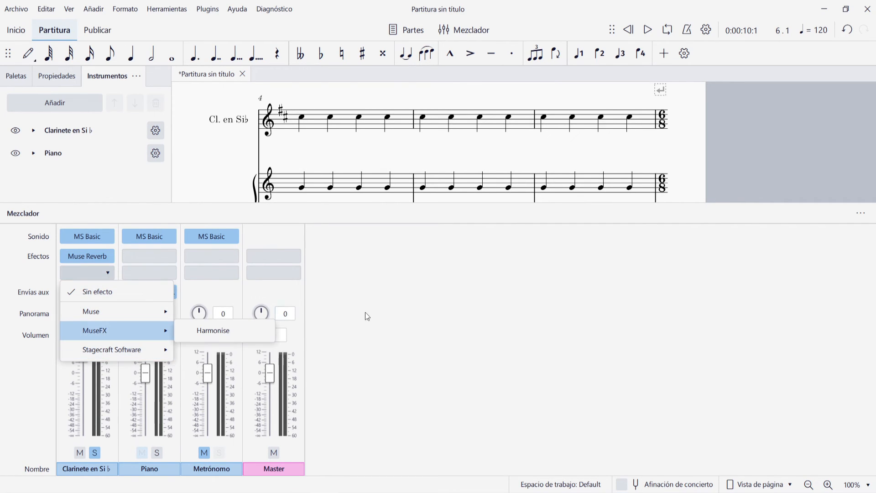
pyautogui.click(420, 266)
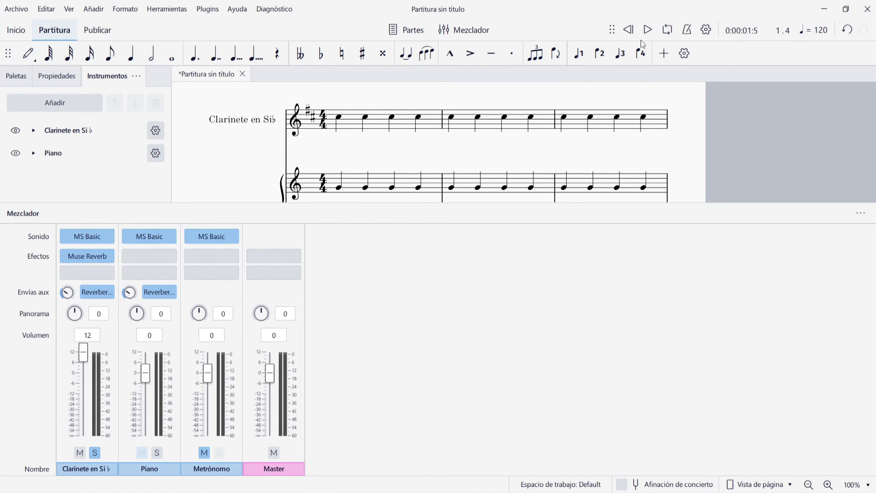
# Step: Play the score with the clarinet soloed, bypass its Muse Reverb effect during playback and pause
pyautogui.click(653, 29)
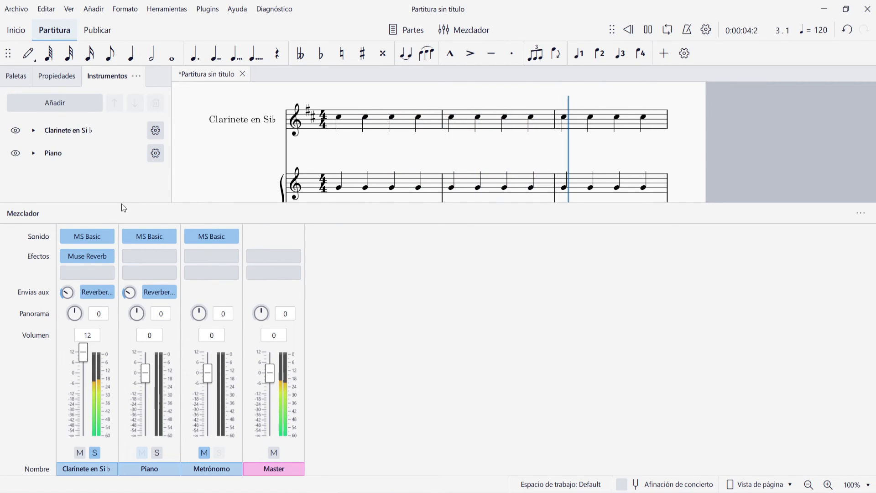
pyautogui.click(63, 256)
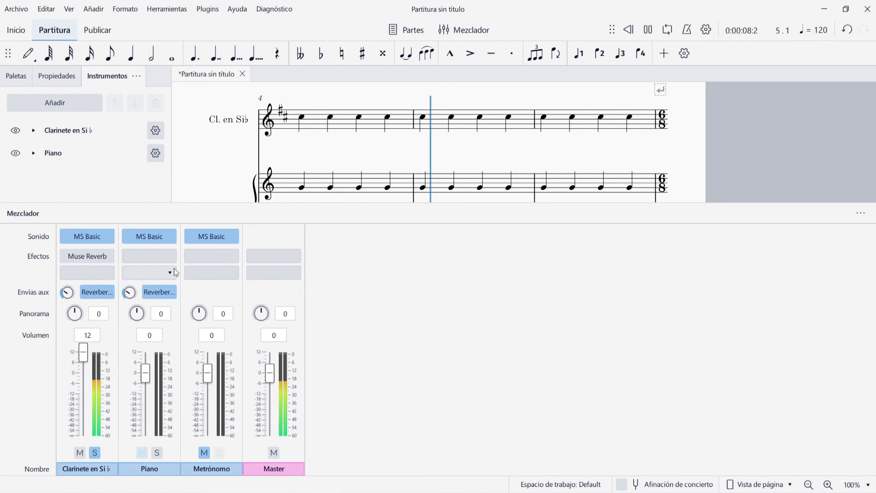
pyautogui.click(648, 30)
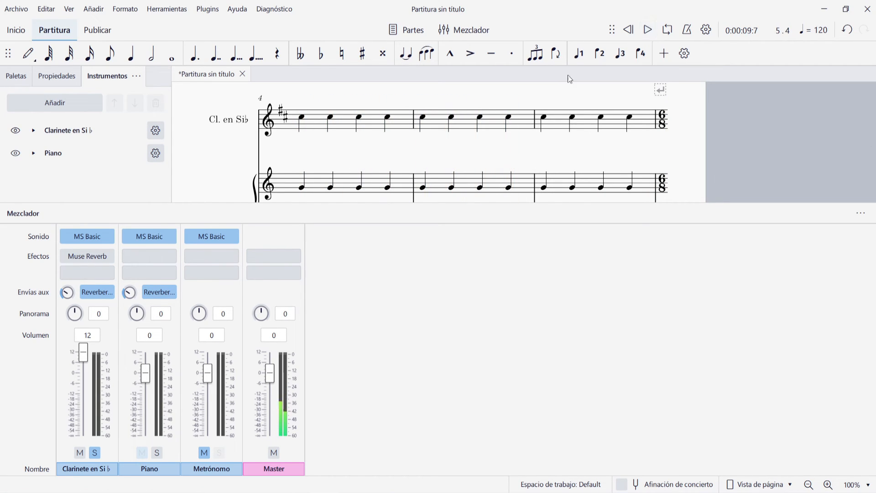
# Step: Switch the clarinet's Muse Reverb back on and remove the effect from the channel
pyautogui.click(68, 257)
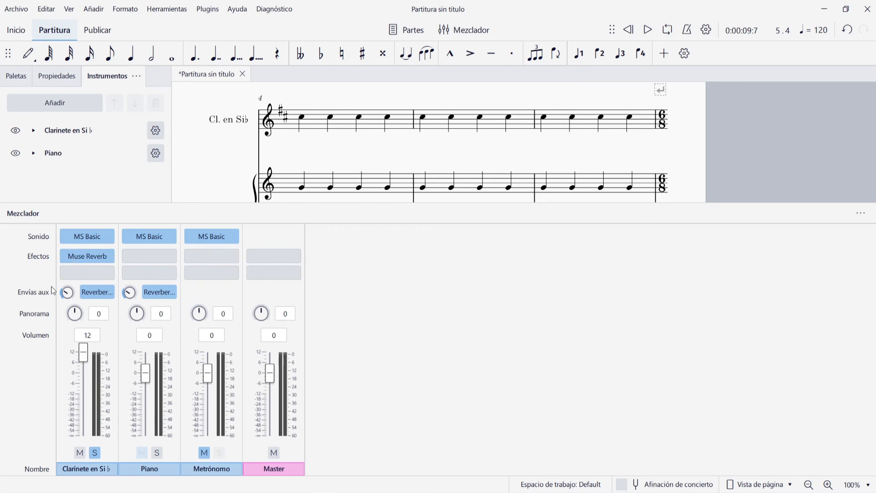
pyautogui.click(109, 258)
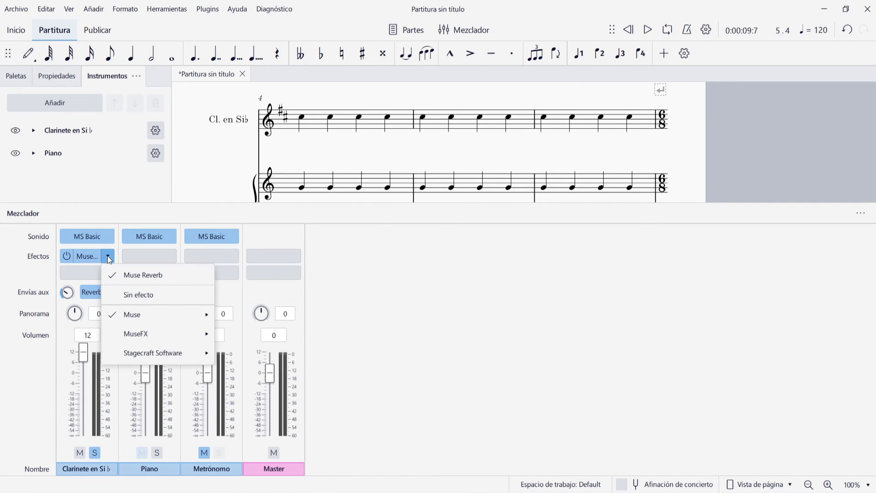
pyautogui.click(132, 295)
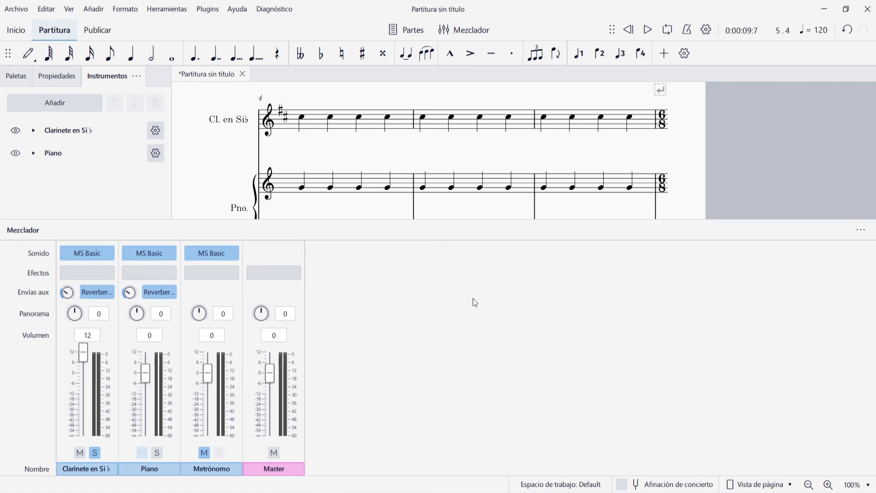
# Step: Show Aux send 2 and Aux channel 1 in the mixer
pyautogui.click(857, 231)
pyautogui.moveTo(802, 267)
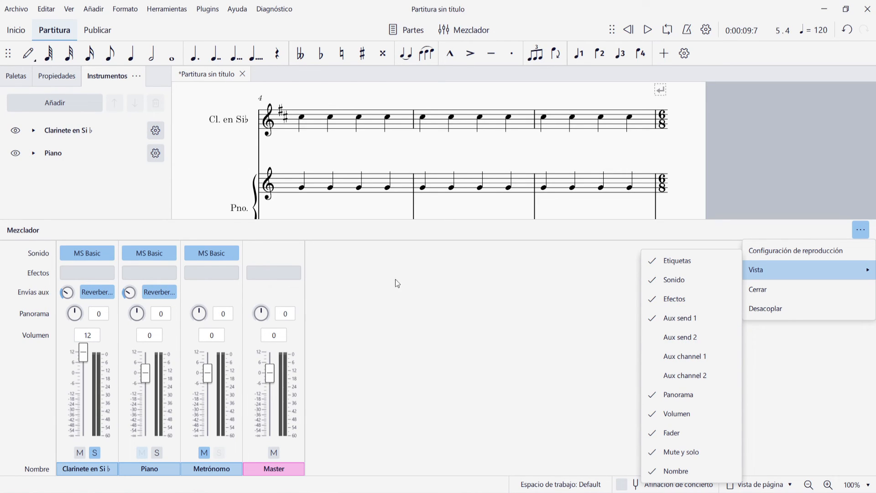
pyautogui.click(702, 338)
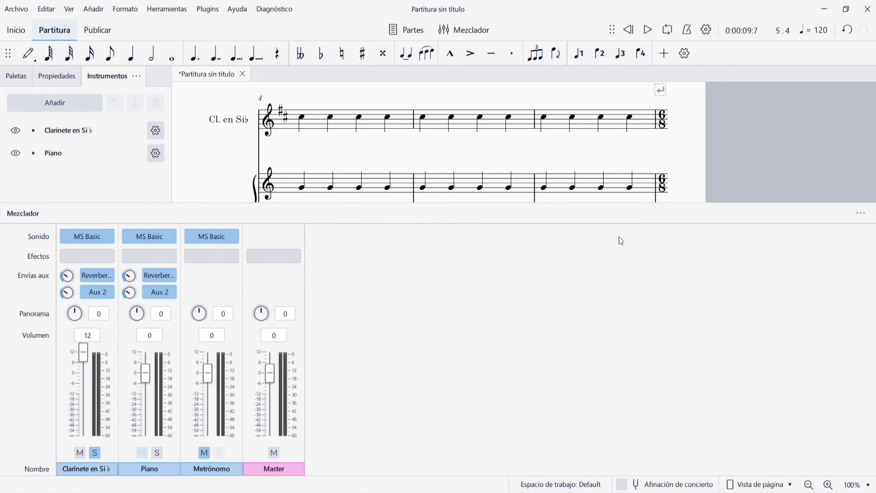
pyautogui.click(861, 213)
pyautogui.moveTo(775, 253)
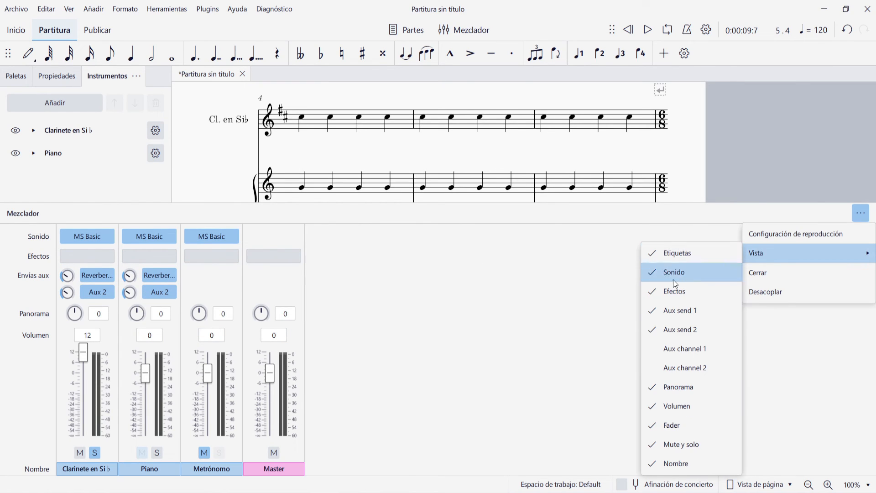
pyautogui.click(686, 349)
# Step: Hide Aux send 2 from the mixer view
pyautogui.click(860, 196)
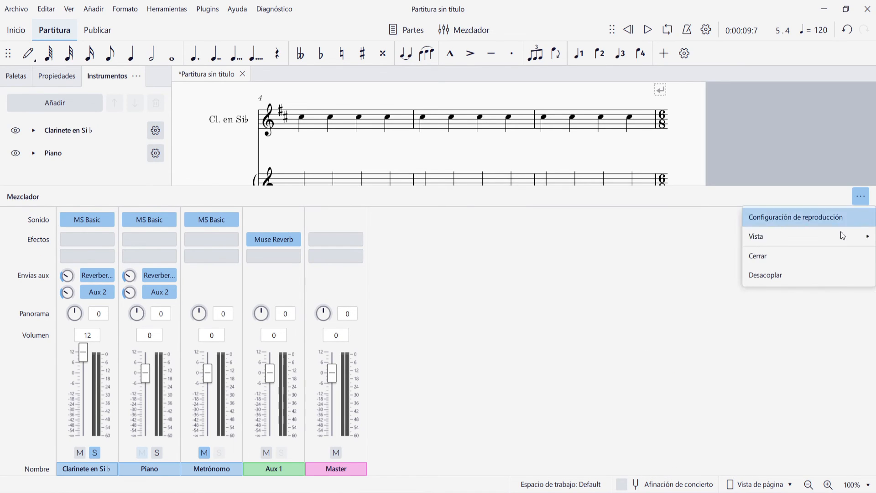
pyautogui.moveTo(798, 237)
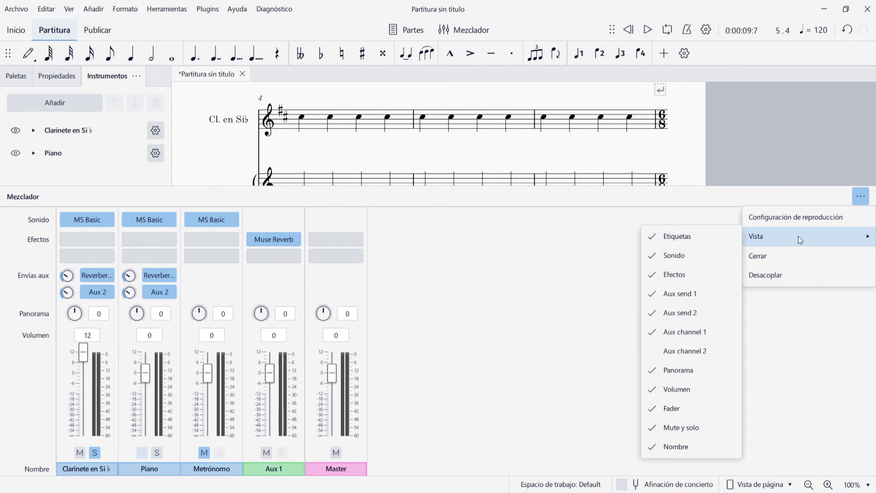
pyautogui.click(692, 313)
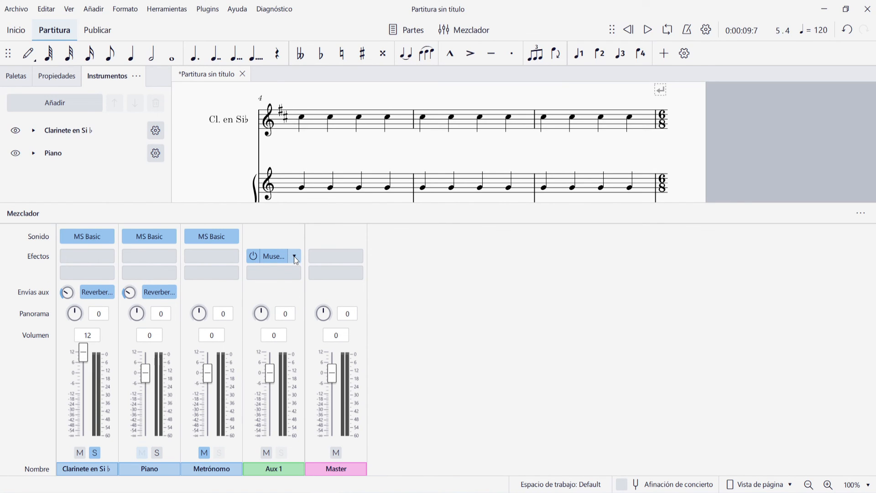
# Step: Remove the Muse Reverb effect from the Aux 1 channel and assign Muse Reverb to it again
pyautogui.click(295, 257)
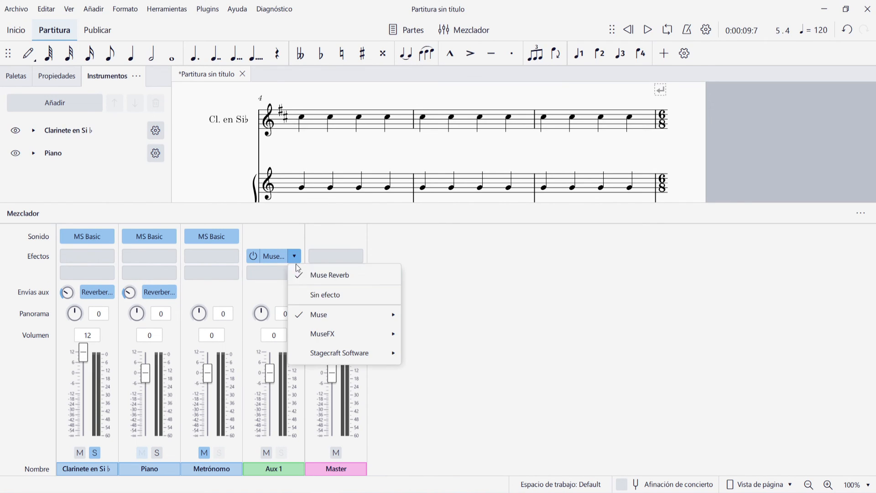
pyautogui.click(323, 296)
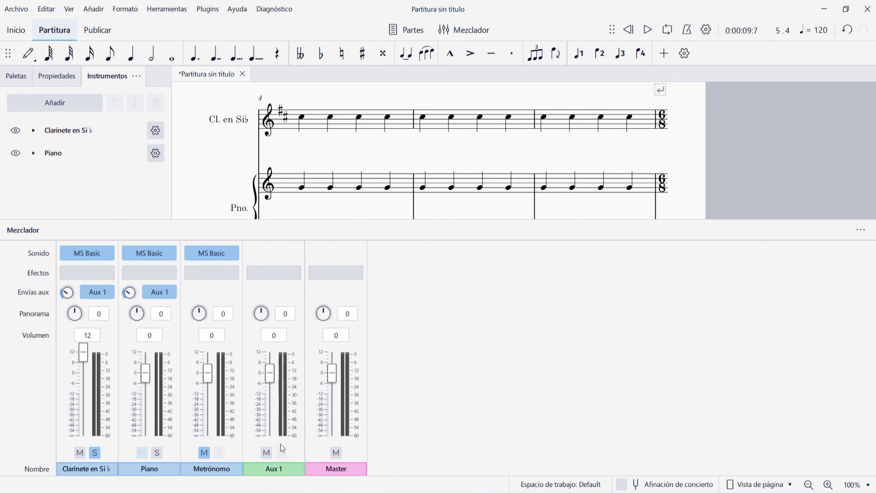
pyautogui.click(296, 270)
pyautogui.moveTo(298, 311)
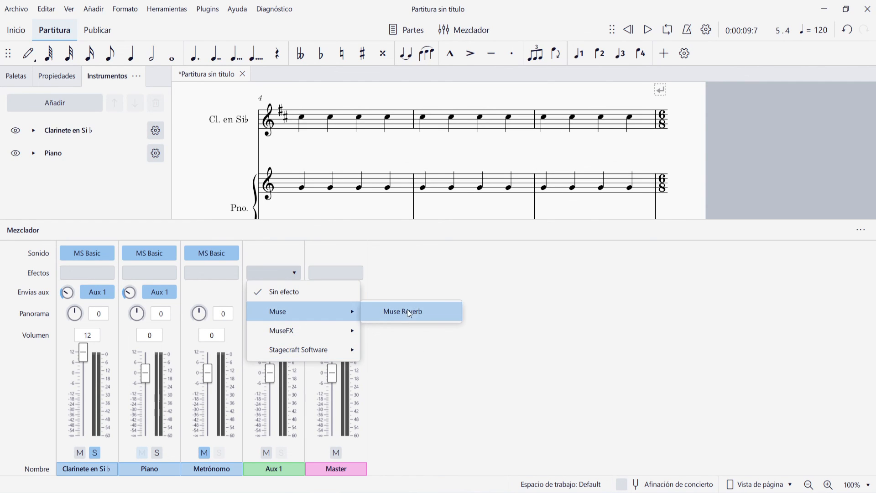
pyautogui.click(423, 314)
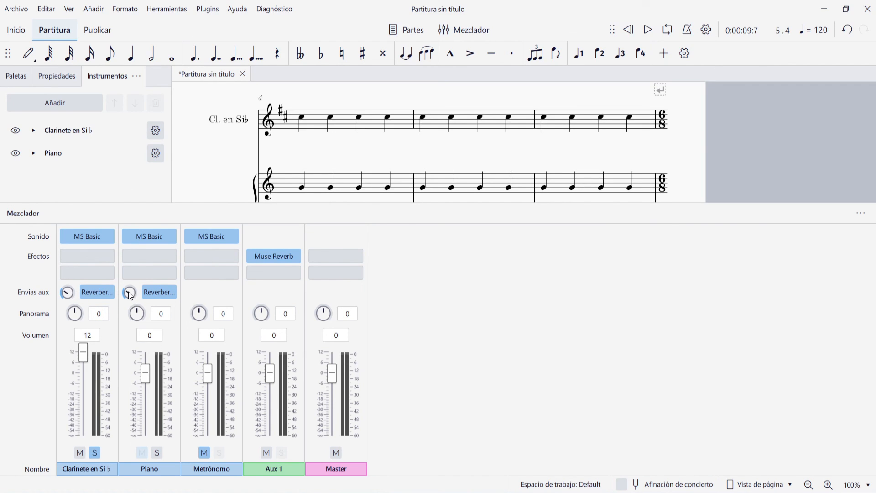
# Step: Turn the piano's reverb send up to maximum and switch the clarinet from solo to mute
pyautogui.moveTo(130, 293); pyautogui.dragTo(117, 430)
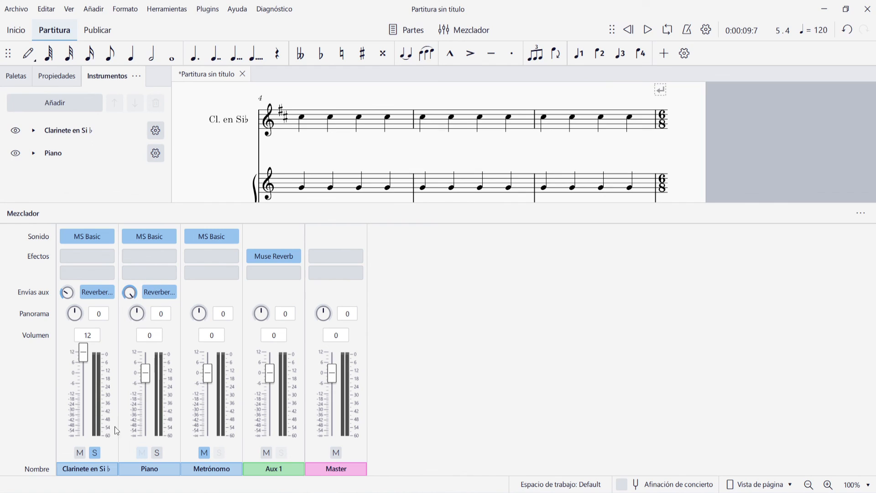
pyautogui.click(95, 454)
pyautogui.click(81, 453)
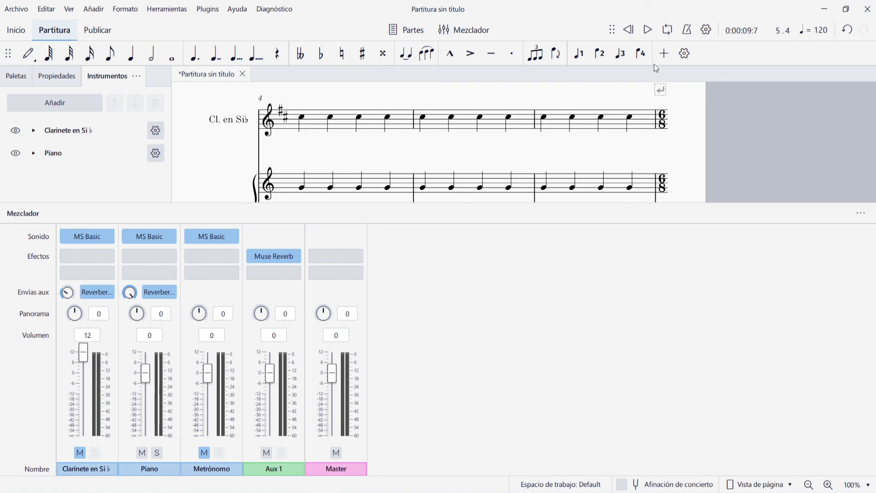
# Step: Play the score from the start with the clarinet muted, toggle the piano's reverb send during playback and pause
pyautogui.click(648, 30)
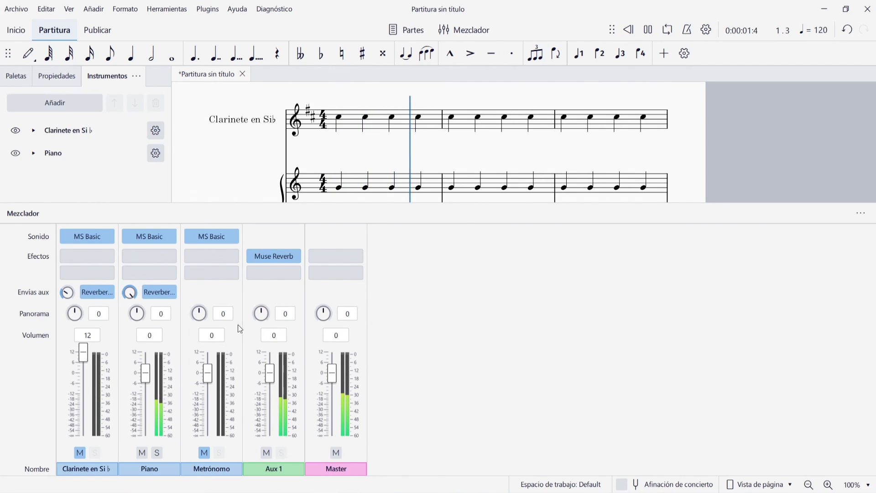
pyautogui.click(152, 290)
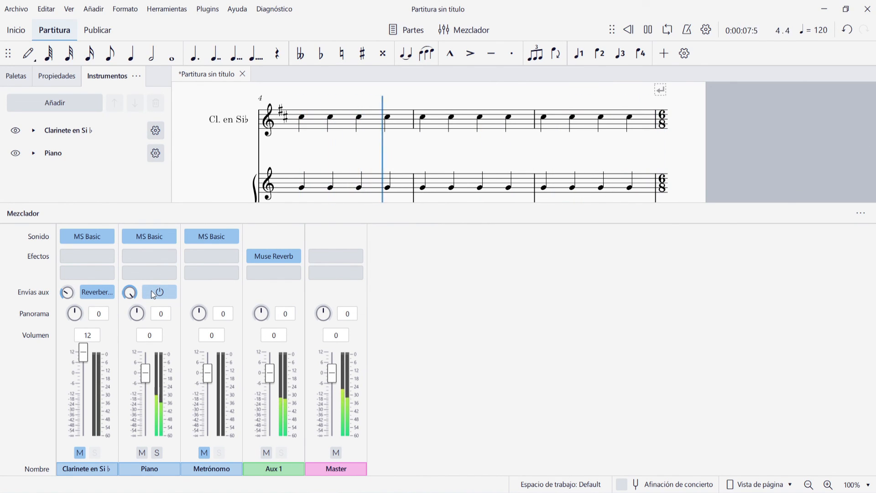
pyautogui.click(648, 30)
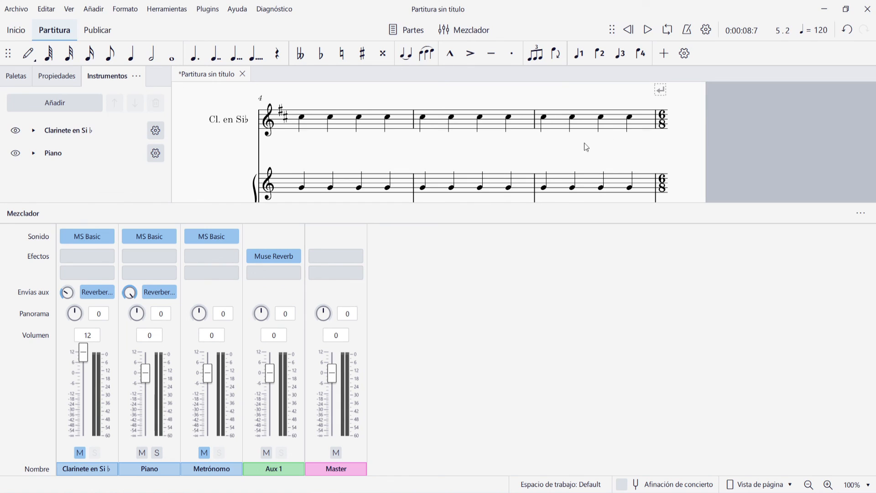